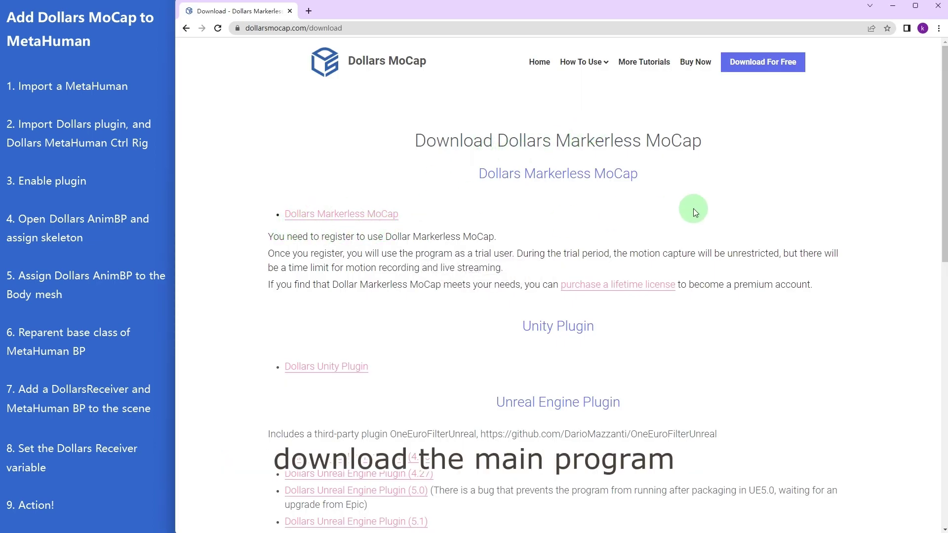
Scroll the Dollars MoCap download page to the Unreal Engine Plugin and Control Rig sections
scroll(785, 198, "down", 6)
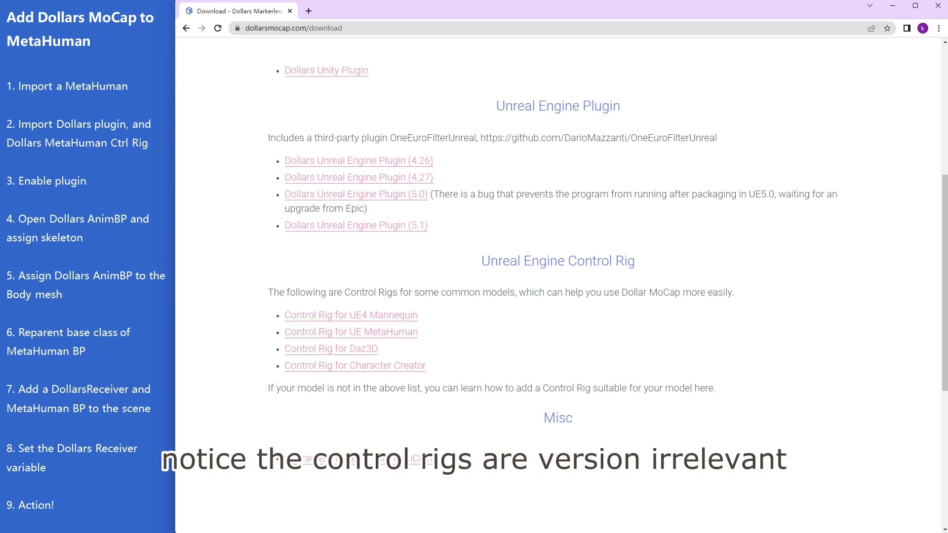
Extract all three downloaded zip archives into their own folders with 7-Zip
key("ctrl+a")
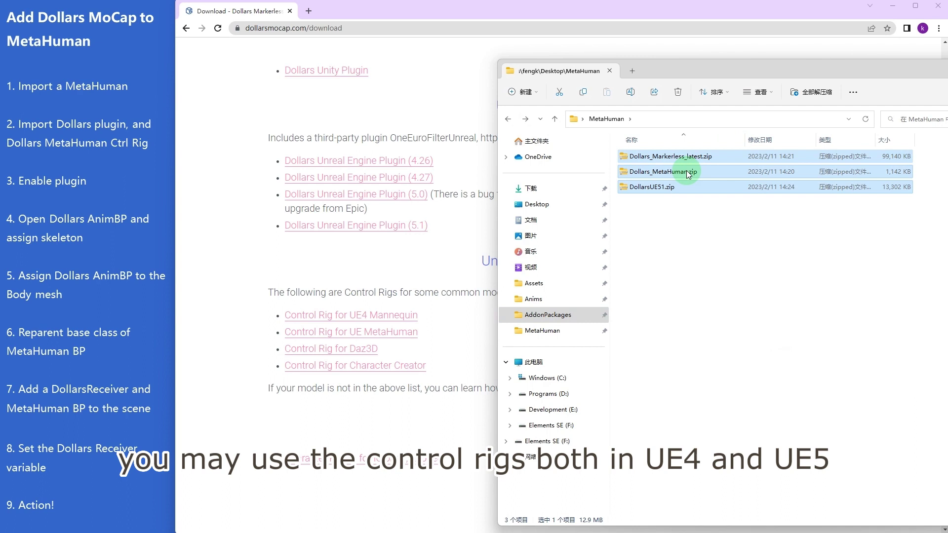
right_click(694, 174)
left_click(739, 320)
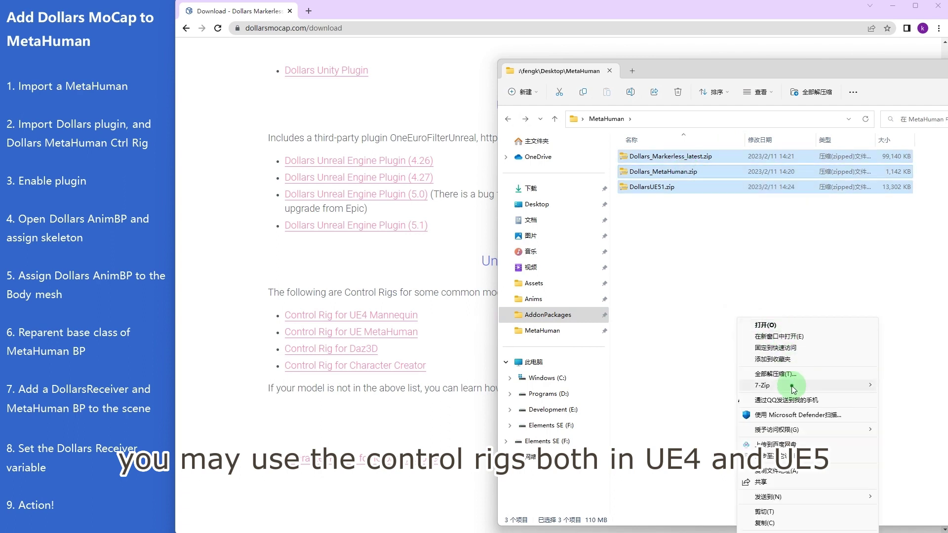
mouse_move(810, 384)
left_click(902, 409)
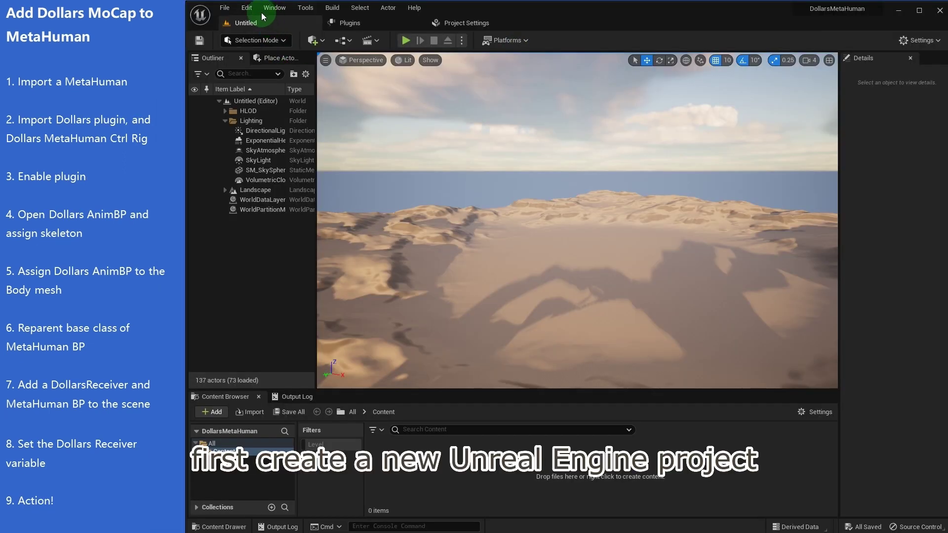
Open Quixel Bridge and browse the MetaHuman Presets
left_click(274, 8)
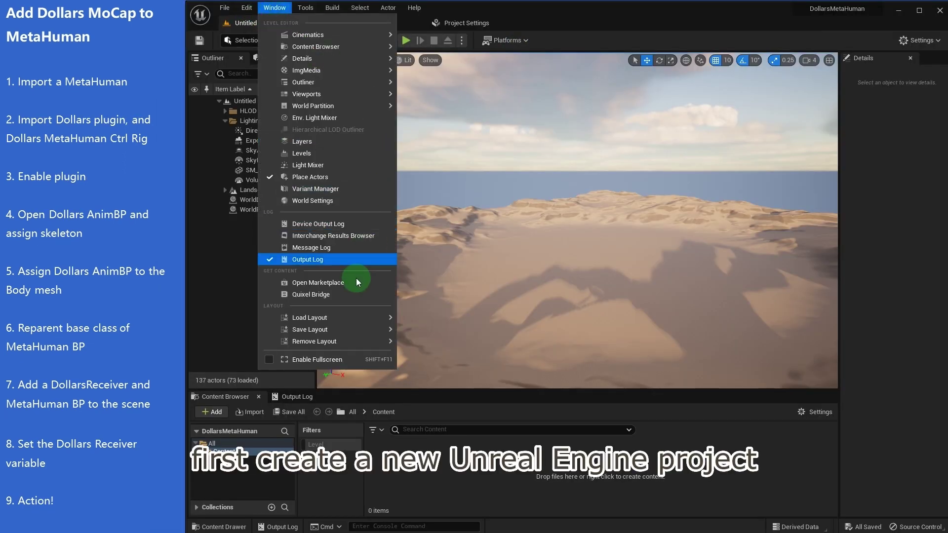
left_click(317, 295)
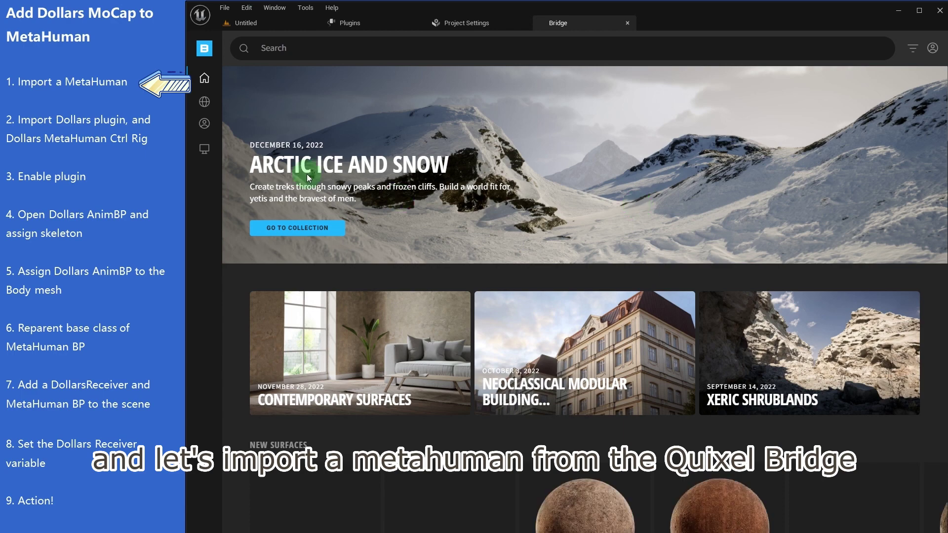
left_click(204, 123)
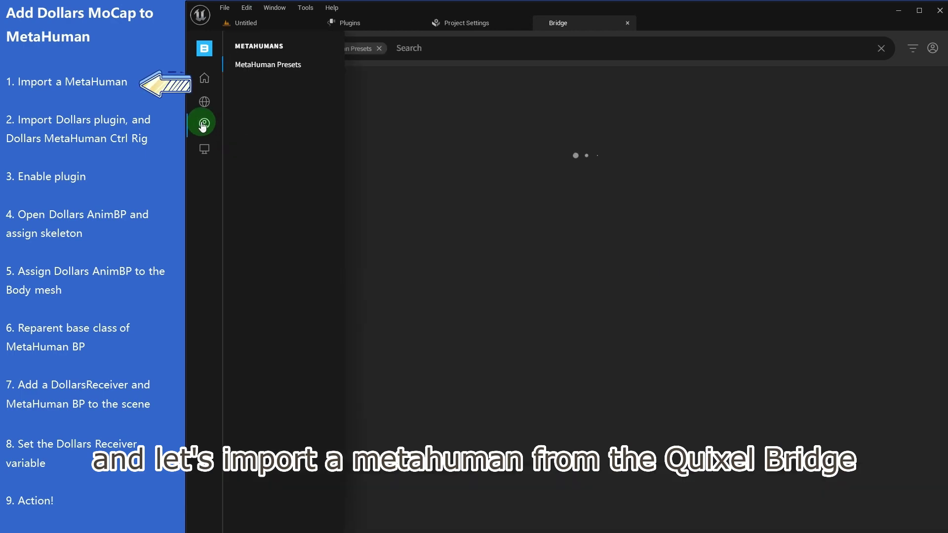
left_click(801, 123)
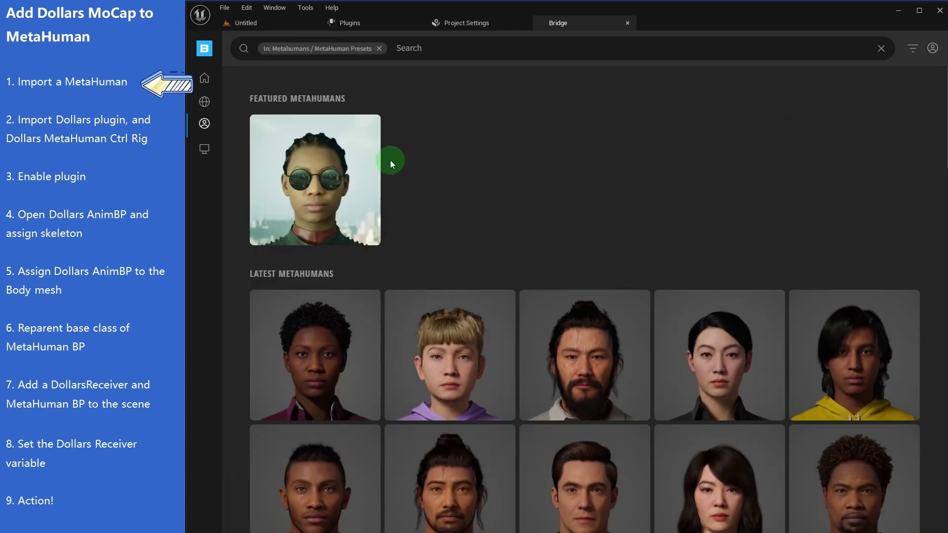
Add Io to the project and enable the missing plugins, project settings and Groom plugin
mouse_move(368, 125)
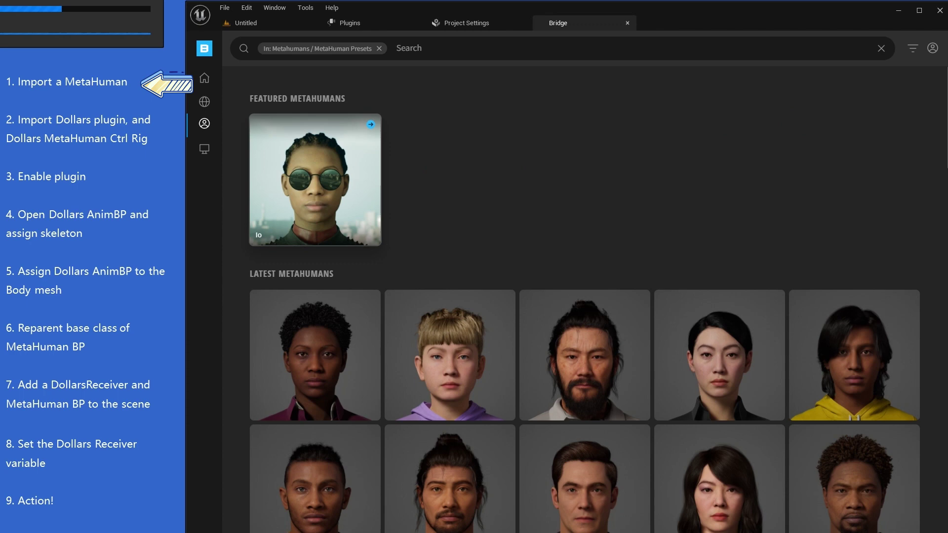
left_click(745, 254)
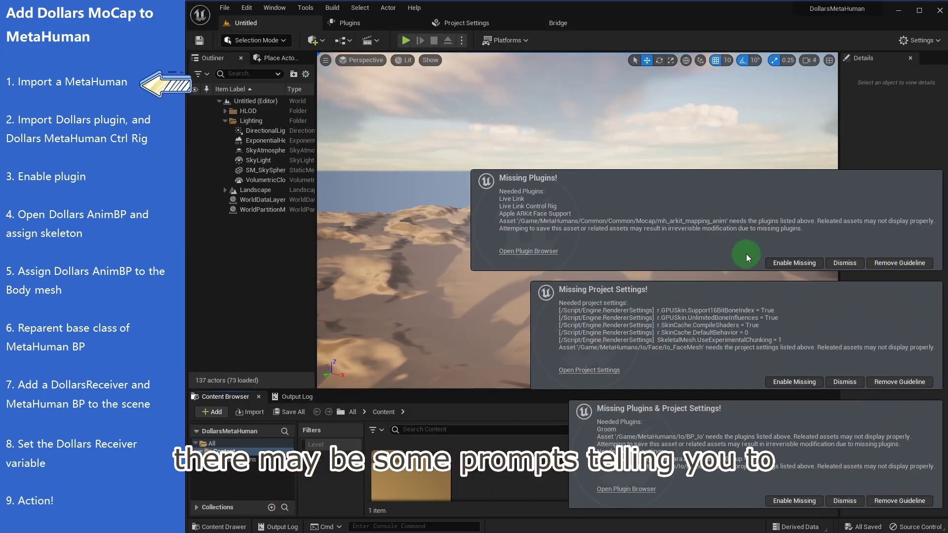
left_click(795, 263)
left_click(795, 382)
left_click(806, 501)
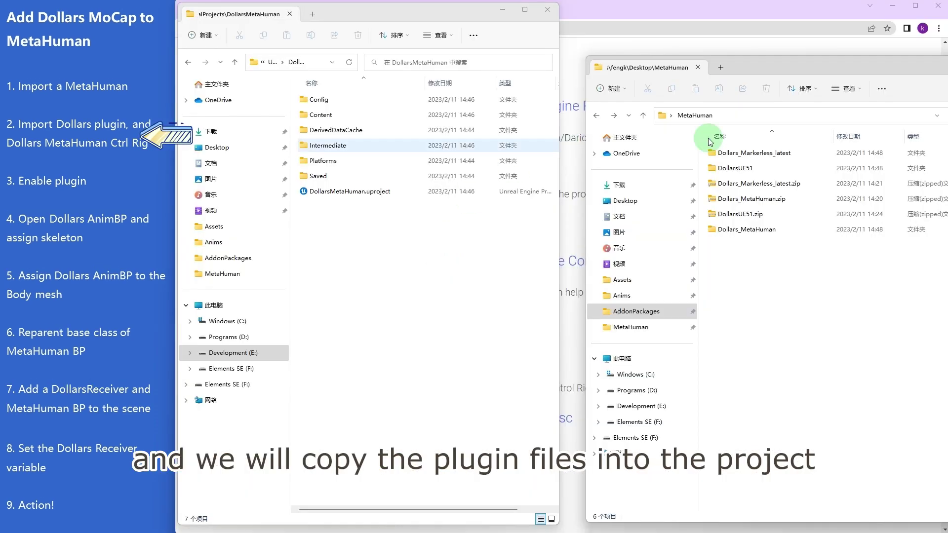
Copy the DollarsUE51 Plugins folder into the DollarsMetaHuman project root
left_click_drag(794, 68, 784, 70)
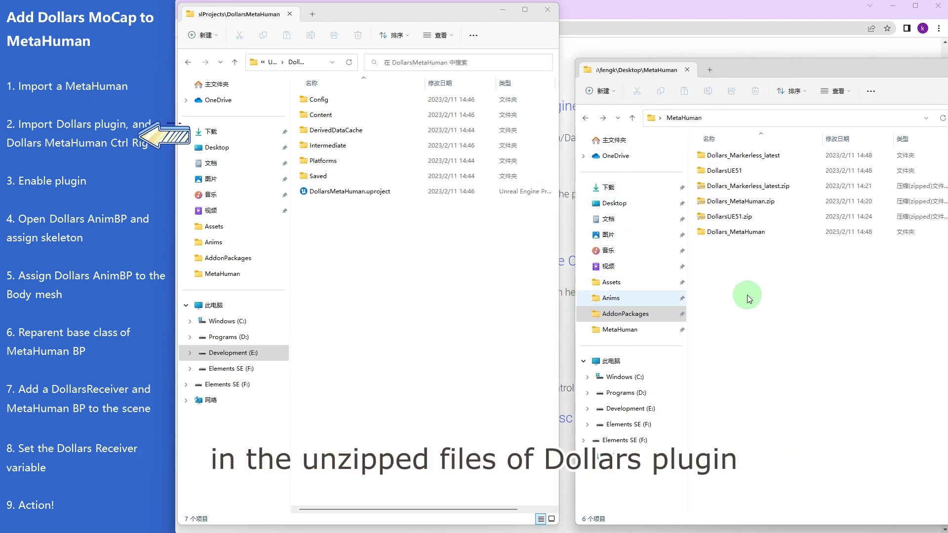
double_click(725, 171)
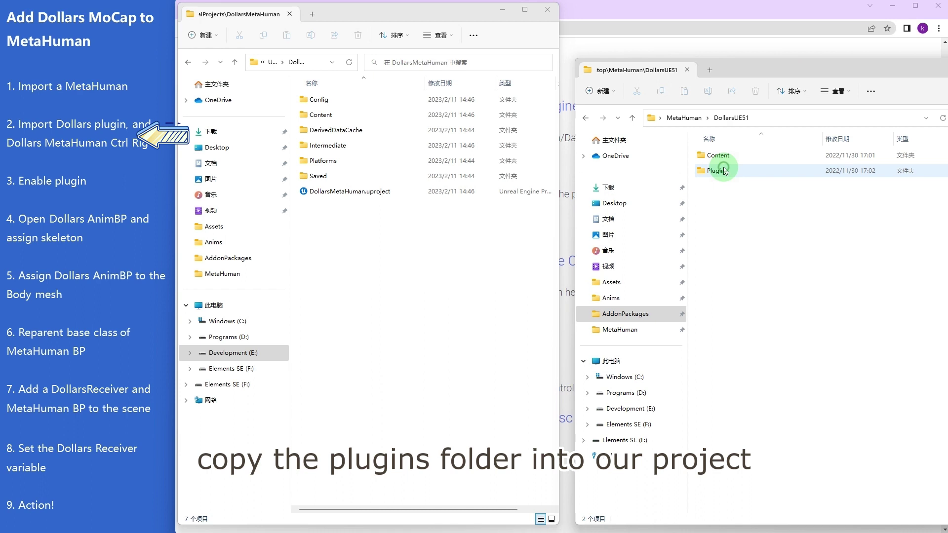
left_click(733, 172)
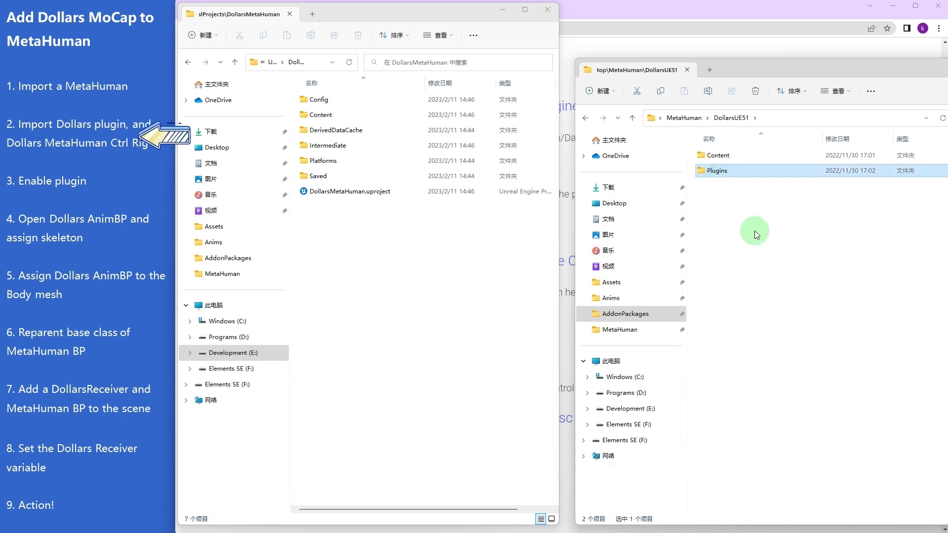
left_click(436, 255)
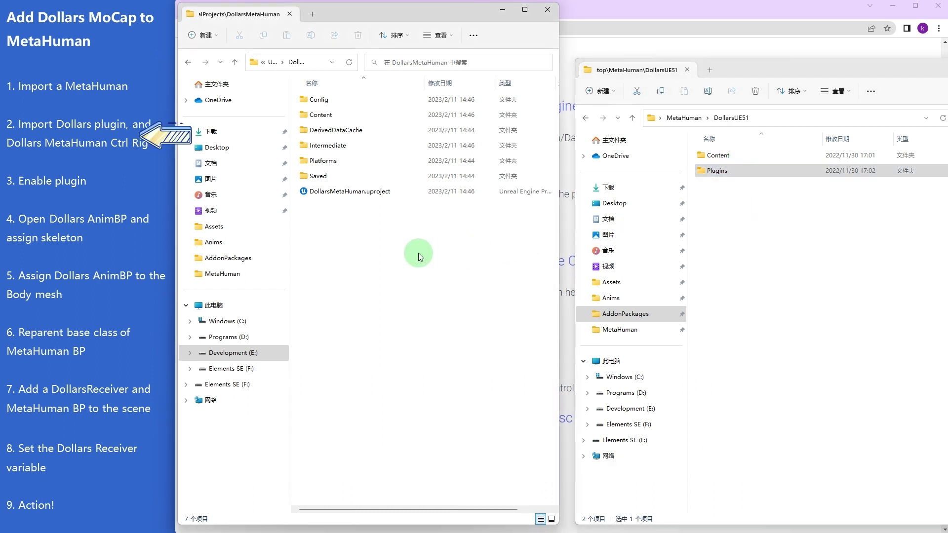
key("ctrl+v")
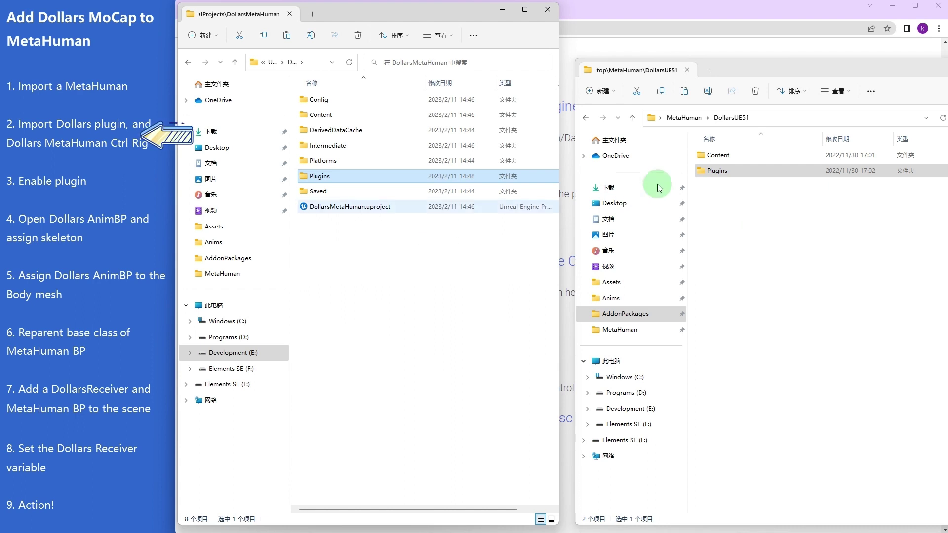
Copy the DollarsUE51 Content\Dollars folder into the project's Content folder
double_click(718, 155)
left_click_drag(798, 209, 721, 153)
left_click(317, 115)
double_click(317, 115)
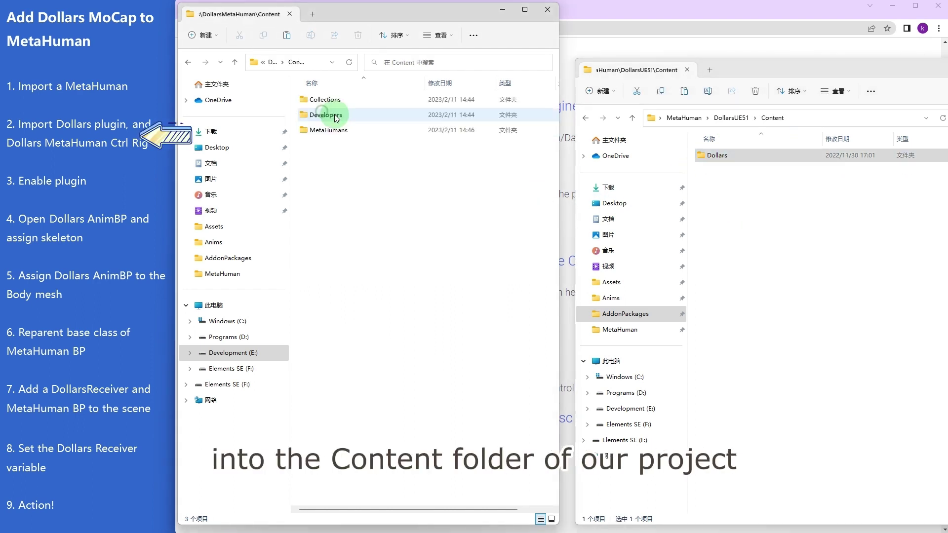
left_click(393, 252)
key("ctrl+v")
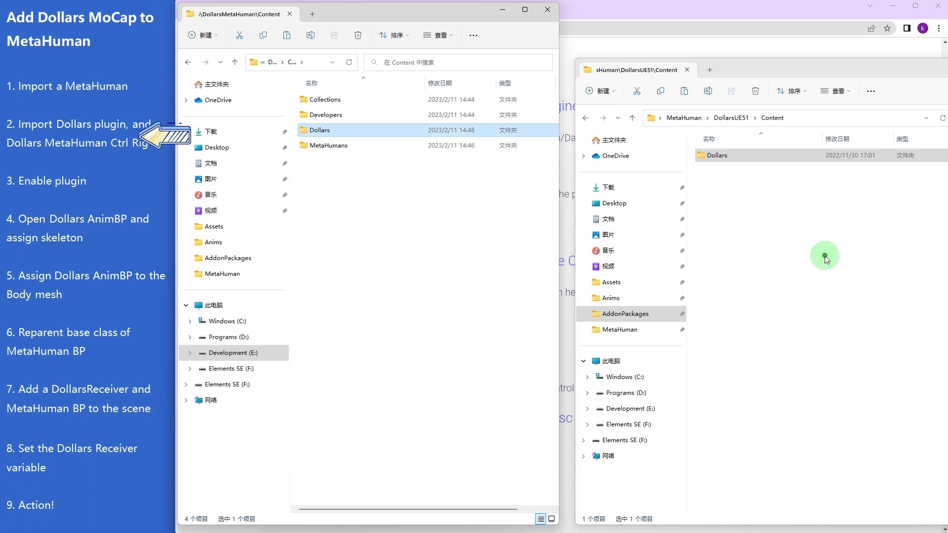
Copy the Dollars_MetaHuman folder into the project's Content folder
left_click(826, 258)
left_click(731, 118)
left_click(684, 117)
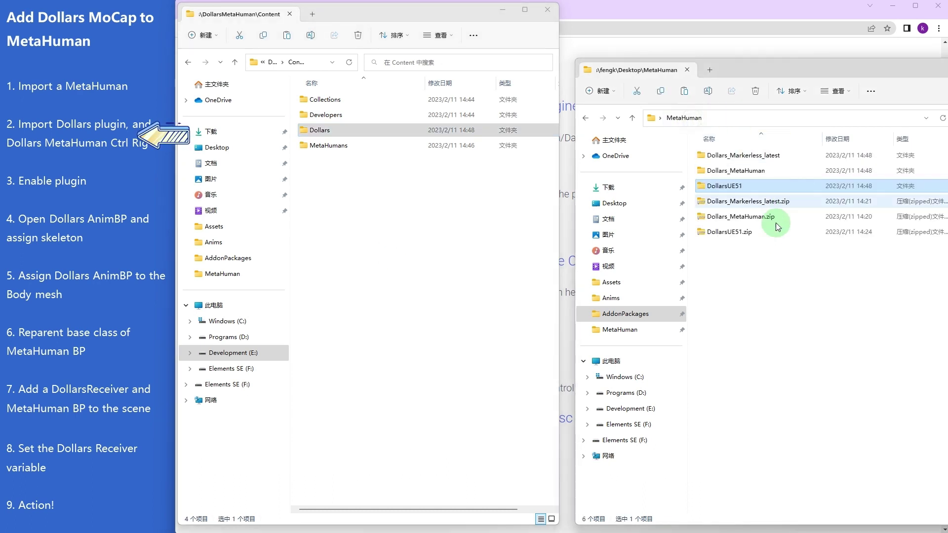
left_click(745, 172)
left_click(390, 202)
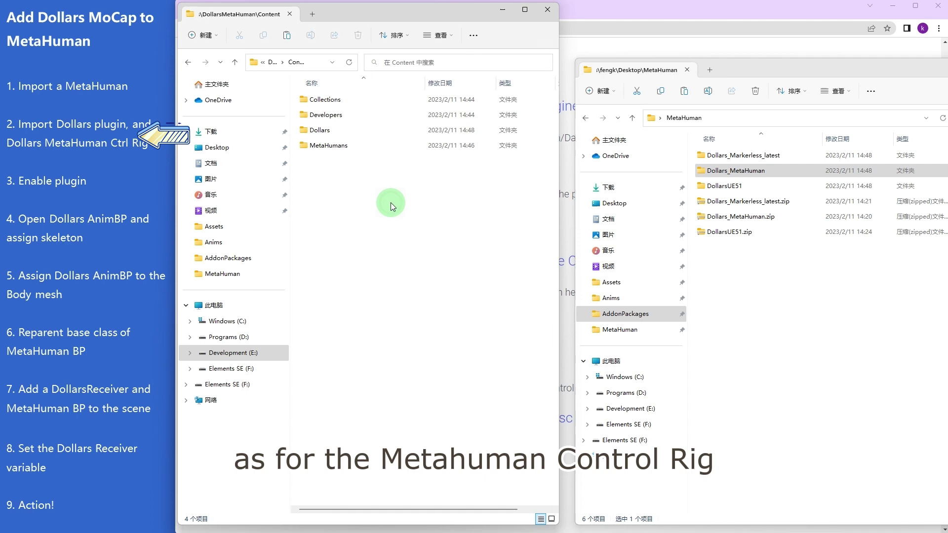
key("ctrl+v")
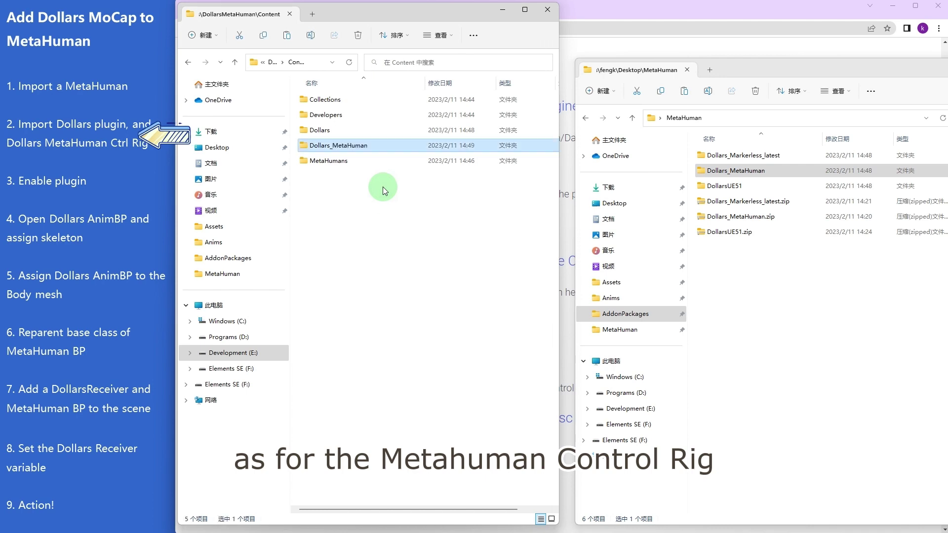
left_click(382, 212)
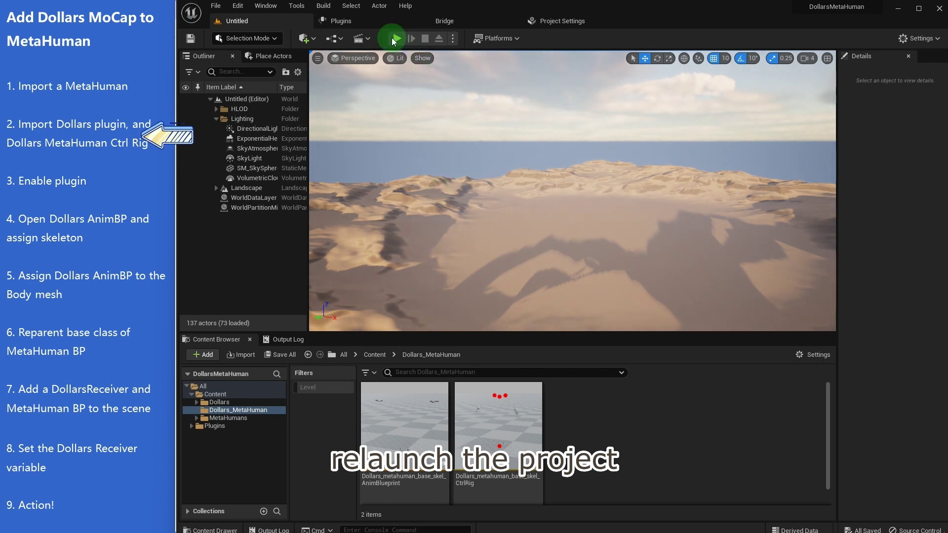
Enable the OSC plugin, check Control Rig and OneEuroFilterUnreal, then reopen DollarsMetaHuman.uproject
left_click(390, 20)
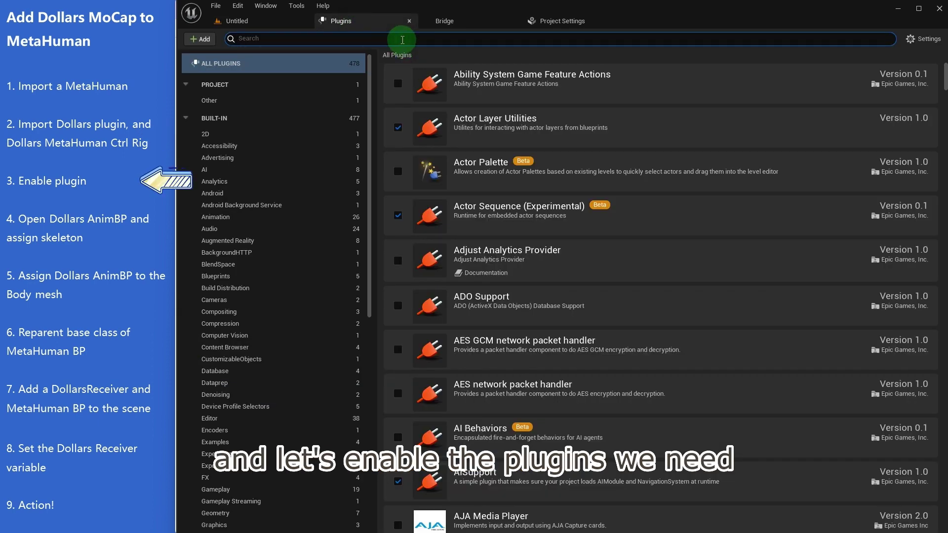
type("control rig")
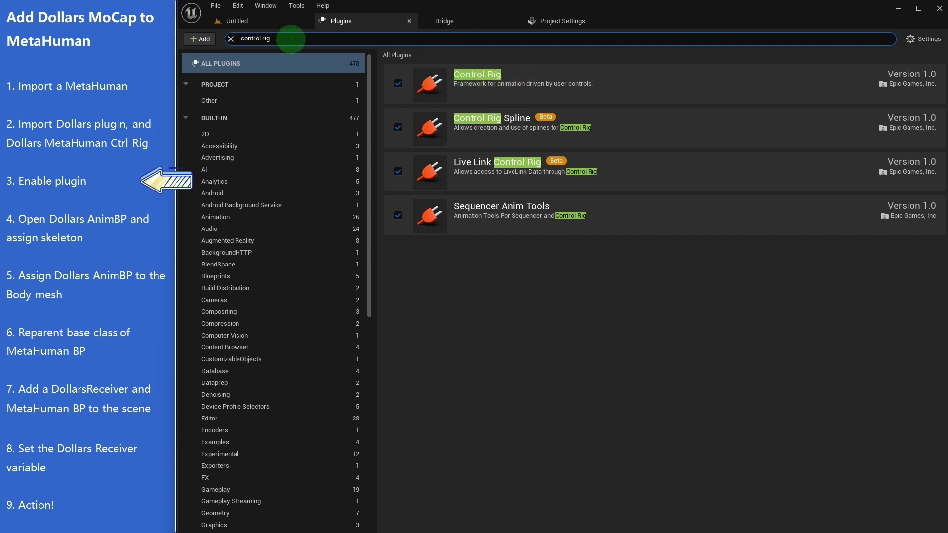
type("osc")
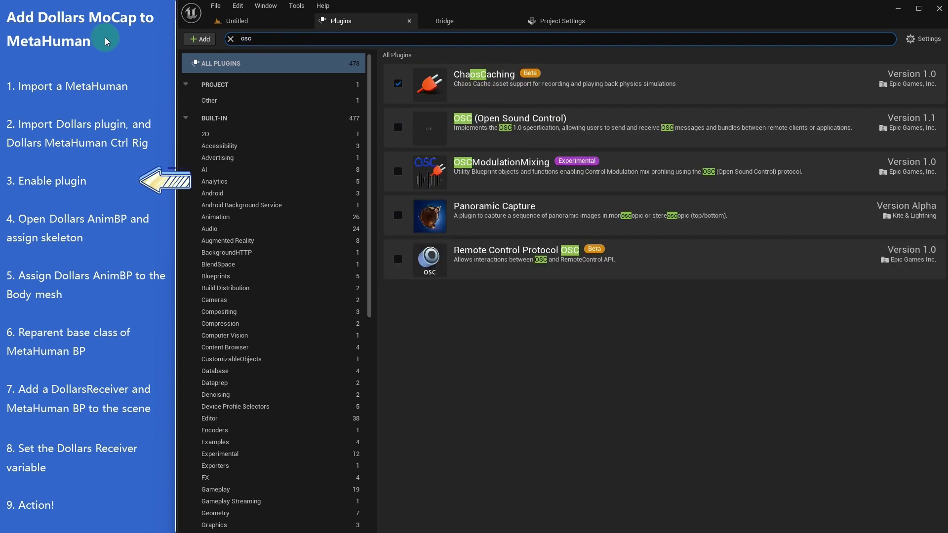
left_click(398, 128)
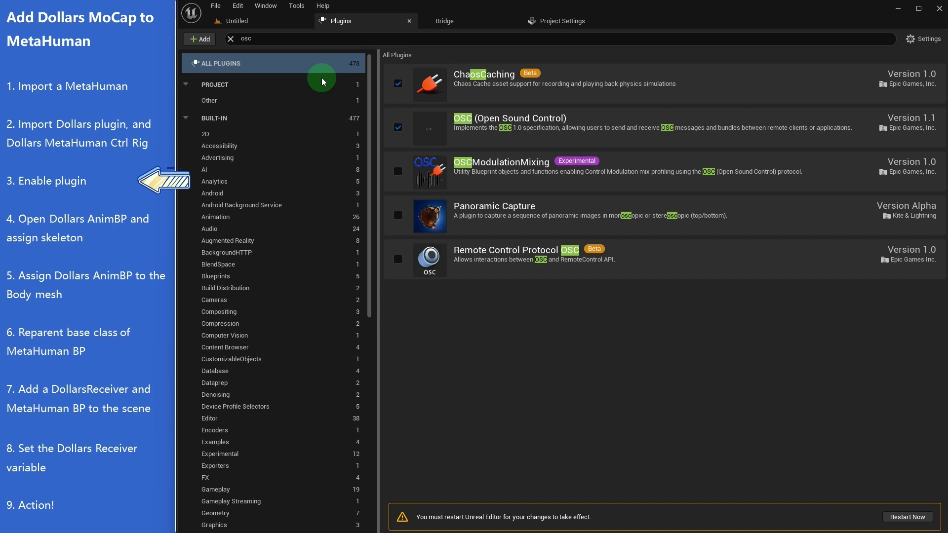
type("one euro")
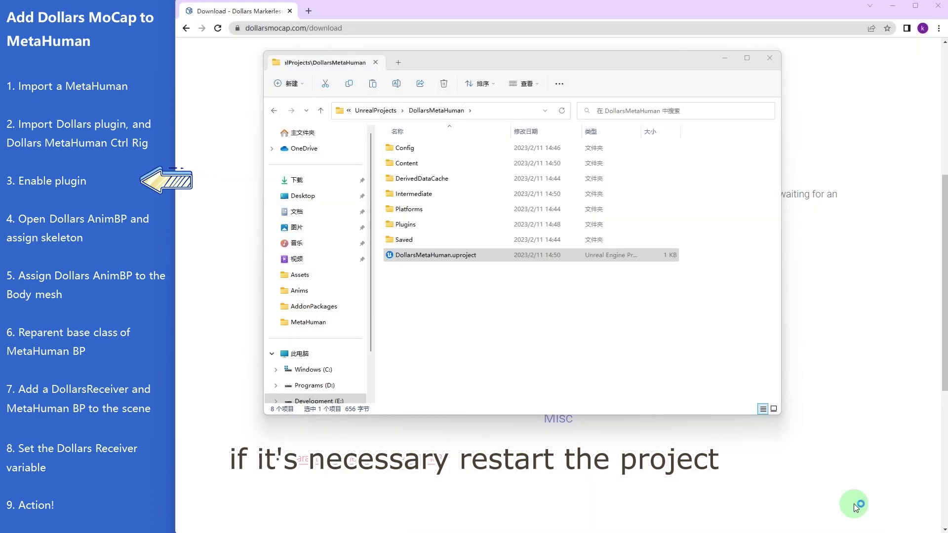
double_click(642, 259)
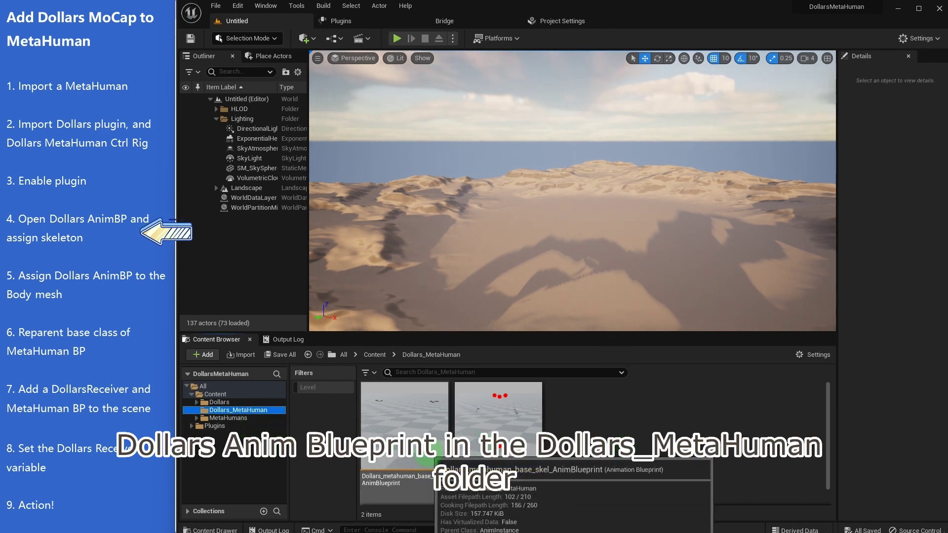
Retarget the Dollars AnimBlueprint to the metahuman_base_skel skeleton and save it
left_click(427, 450)
double_click(427, 431)
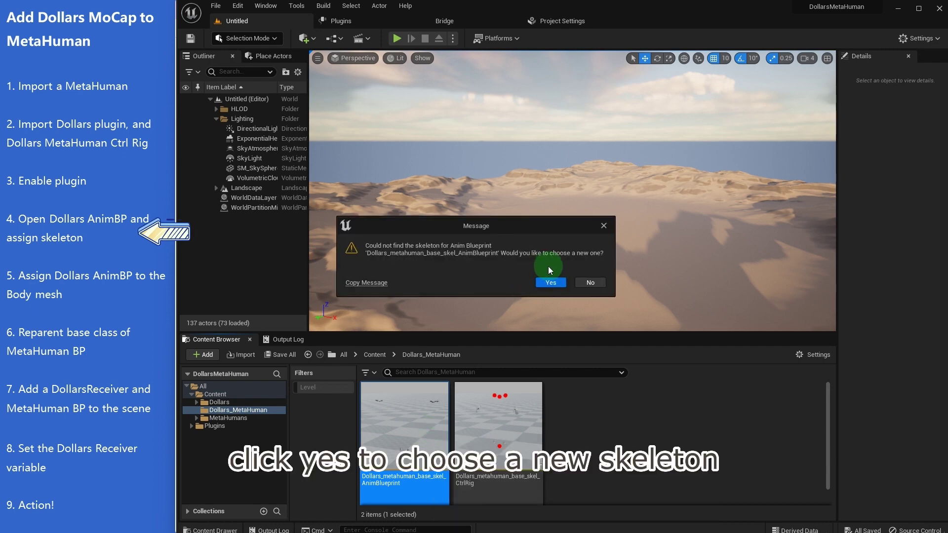
left_click(550, 283)
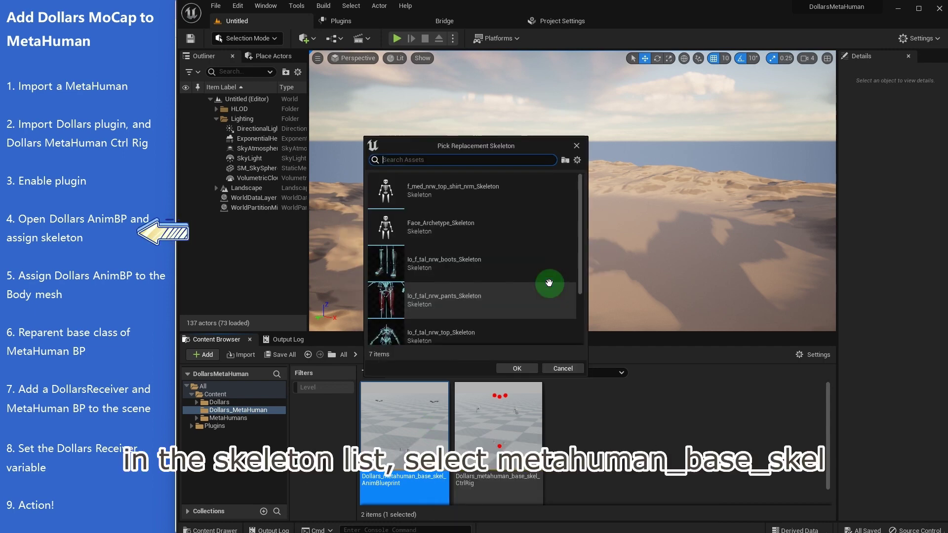
left_click_drag(579, 204, 568, 284)
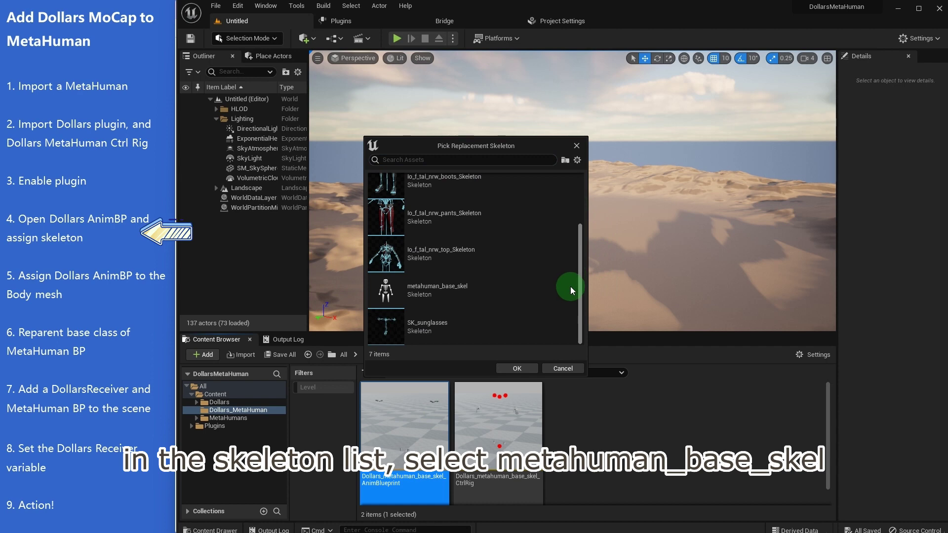
left_click(472, 295)
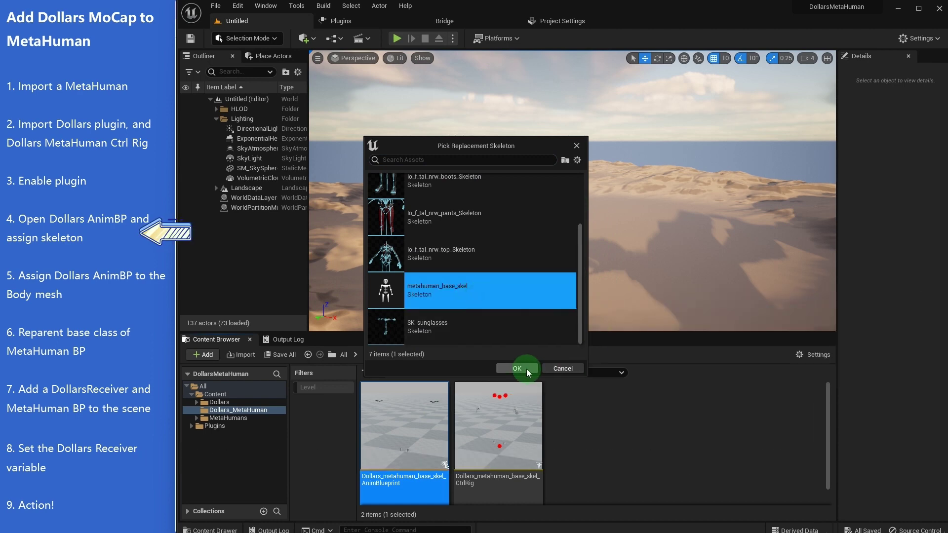
left_click(527, 369)
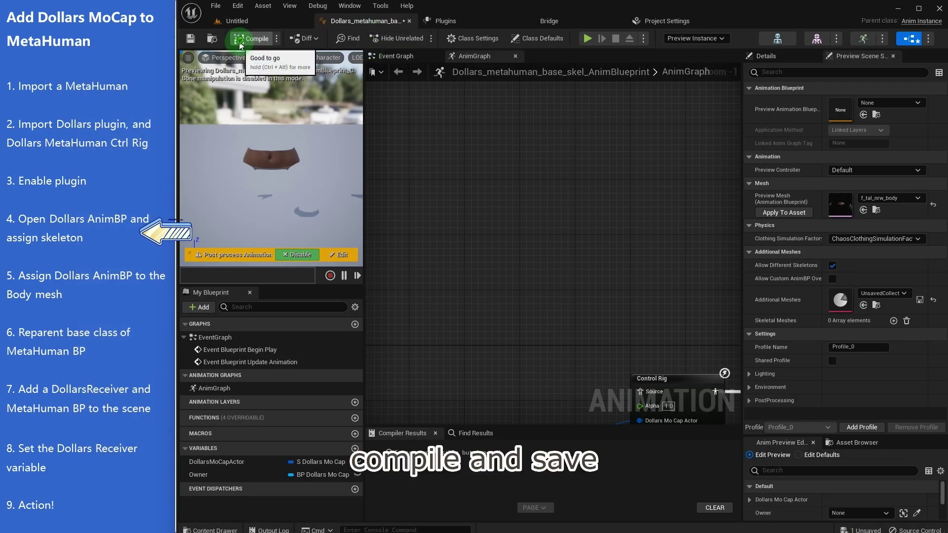
left_click(190, 39)
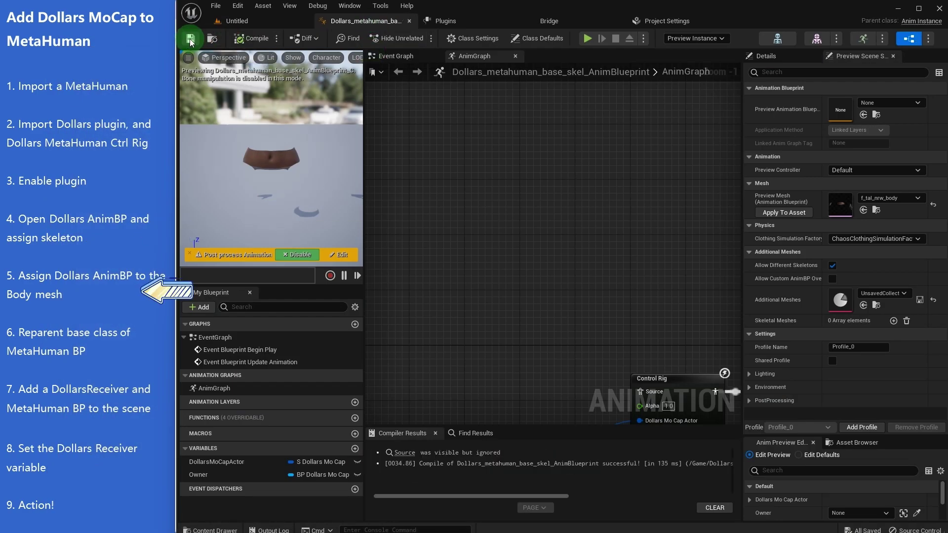
Open the BP_Io Blueprint from the MetaHumans > Io folder
left_click(237, 21)
left_click(228, 418)
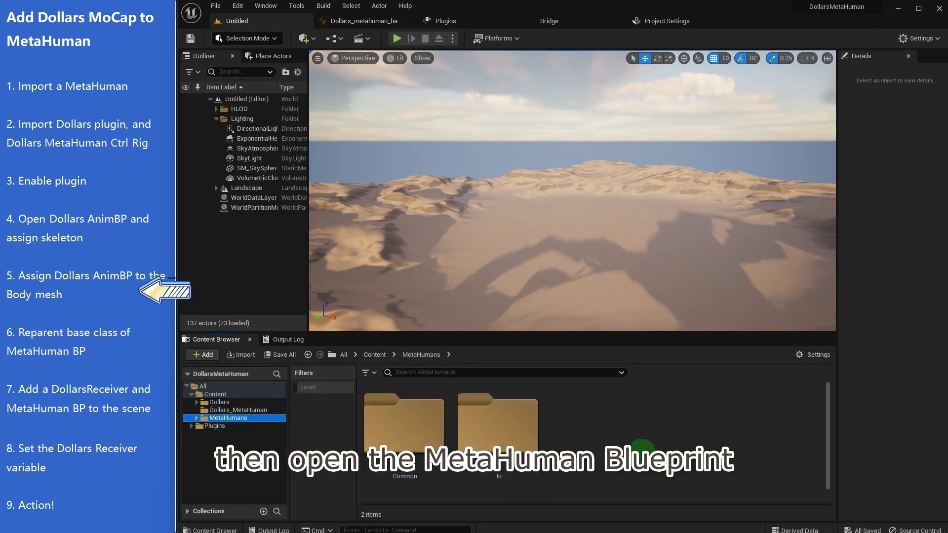
double_click(499, 424)
scroll(656, 485, "down", 3)
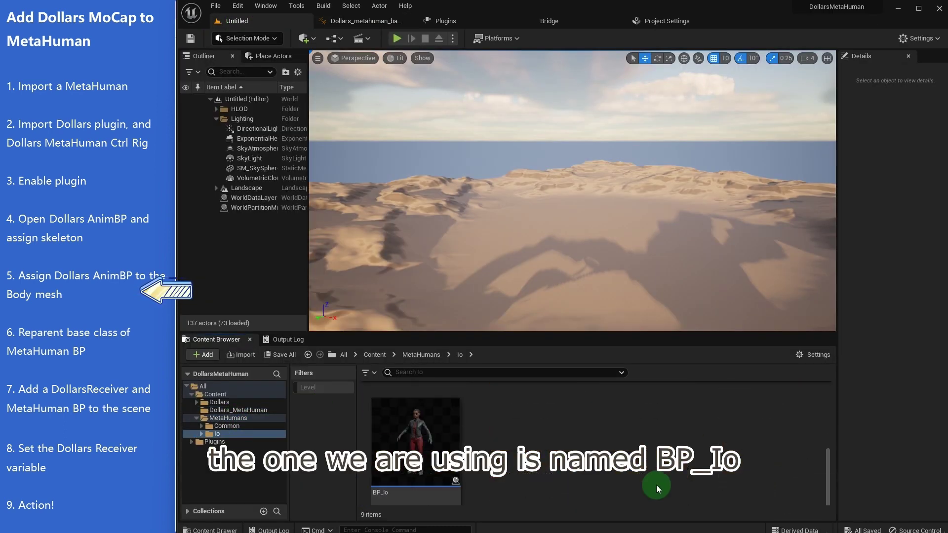
left_click(433, 467)
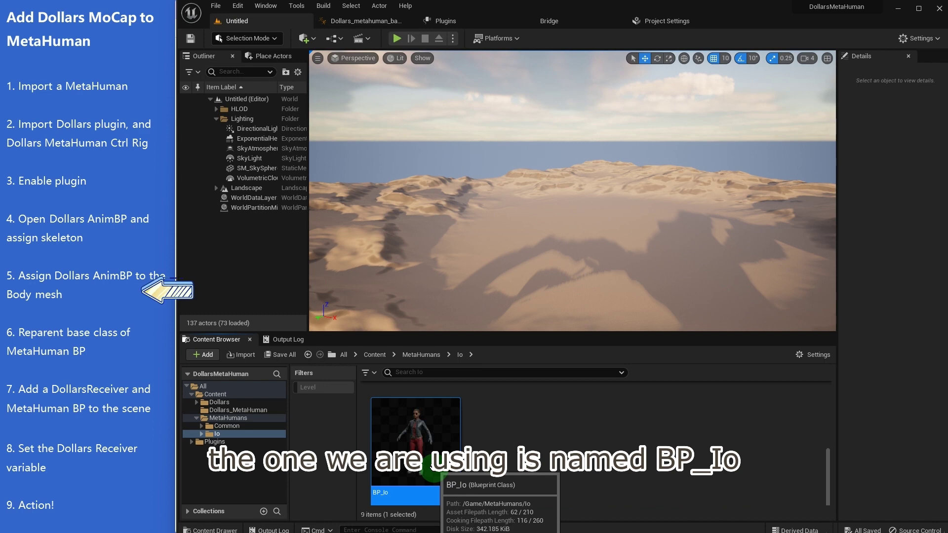
double_click(432, 467)
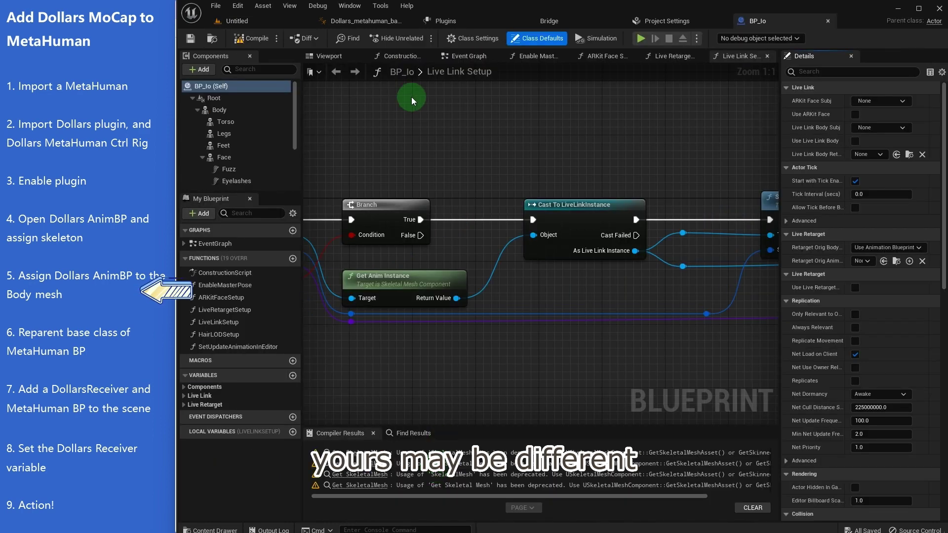
Set Body to Use Animation Blueprint with Dollars_metahuman_base_skel as its Anim Class
left_click(218, 110)
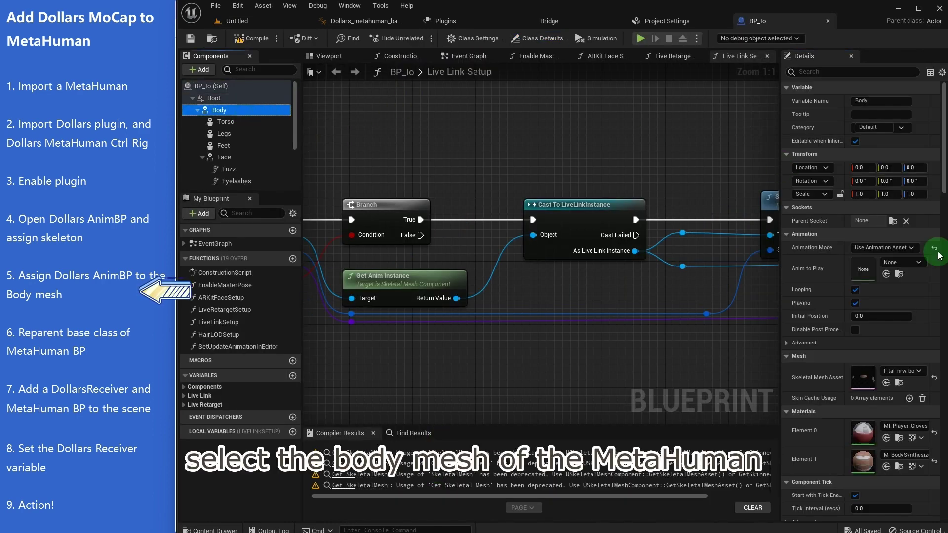
left_click(909, 249)
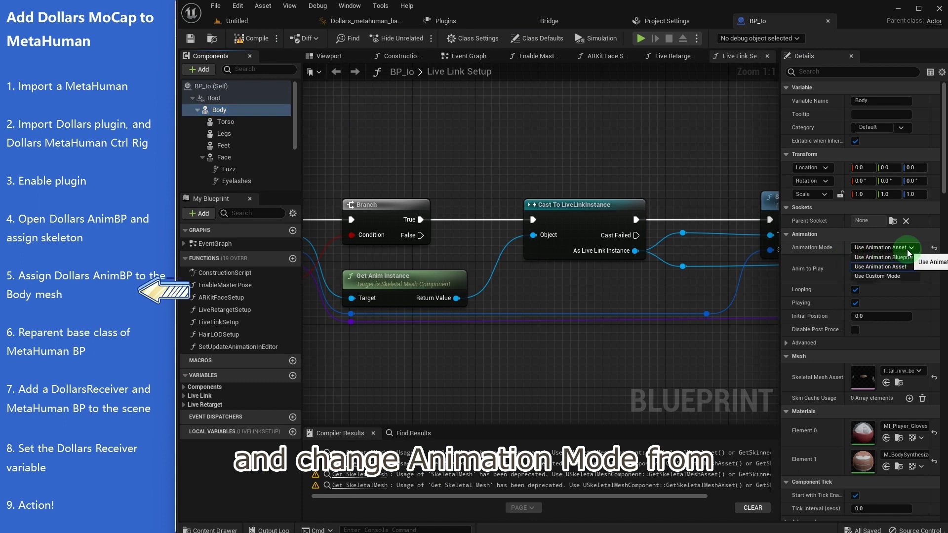
left_click(894, 259)
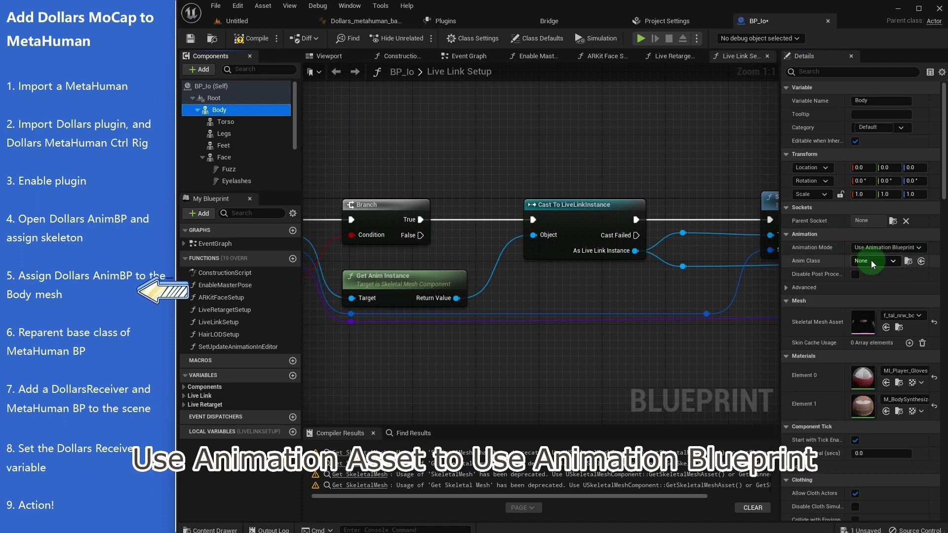
left_click(871, 260)
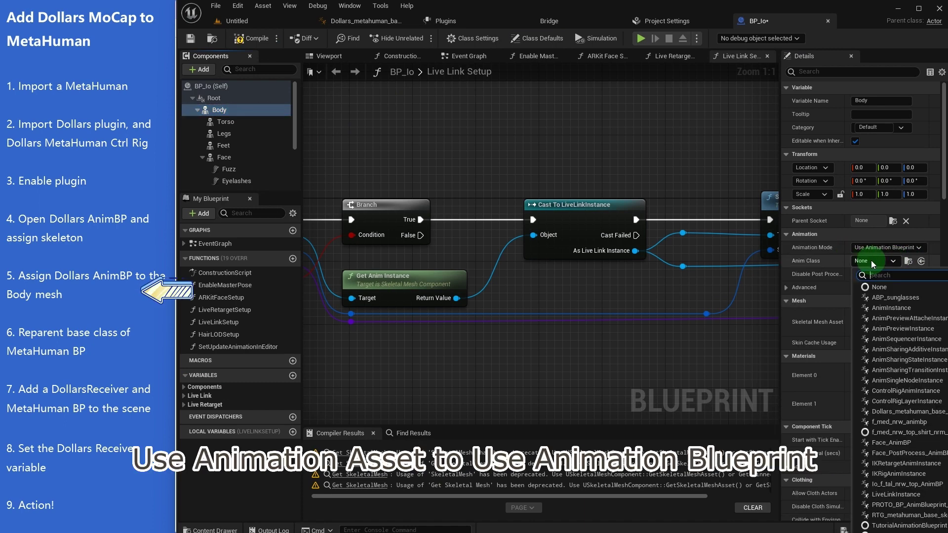
left_click(884, 412)
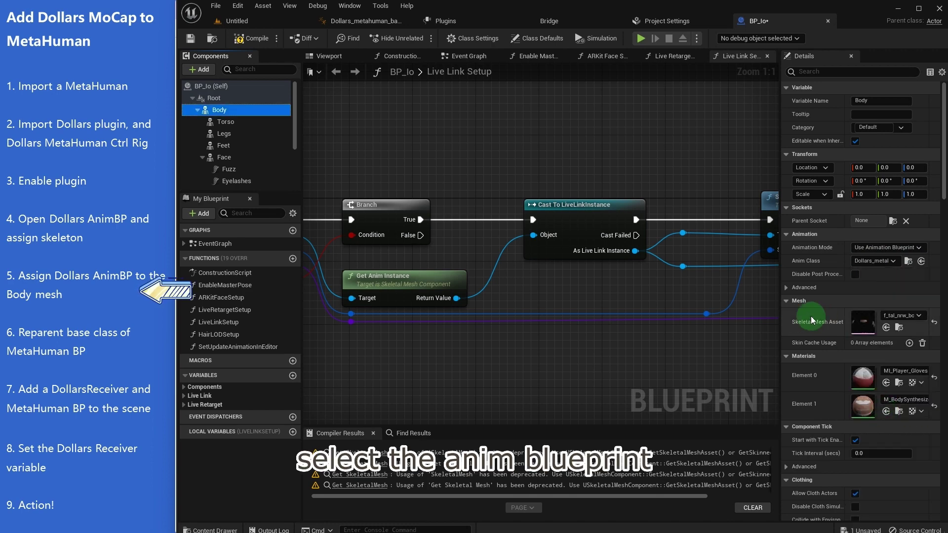
left_click_drag(780, 306, 612, 299)
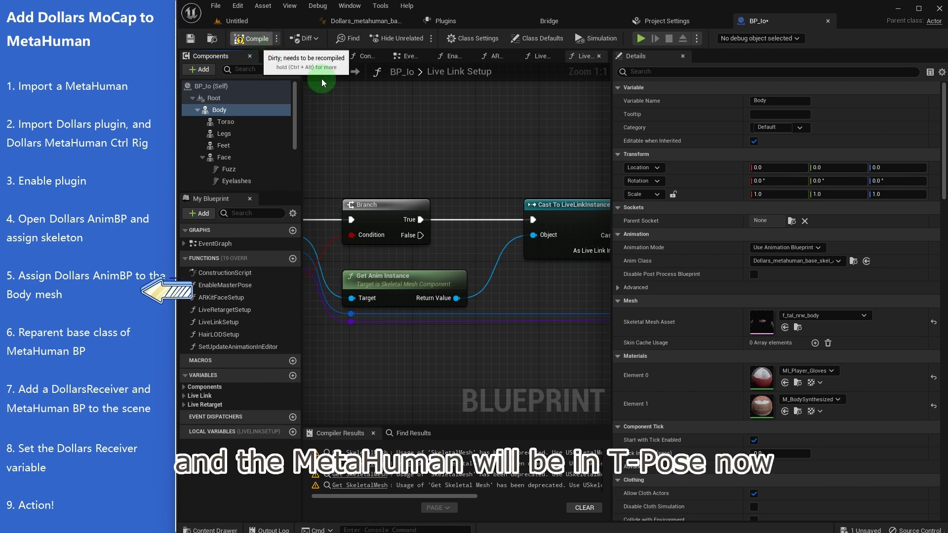
Compile BP_Io and reparent it to BP_DollarsMoCapActor in Class Settings
left_click(254, 40)
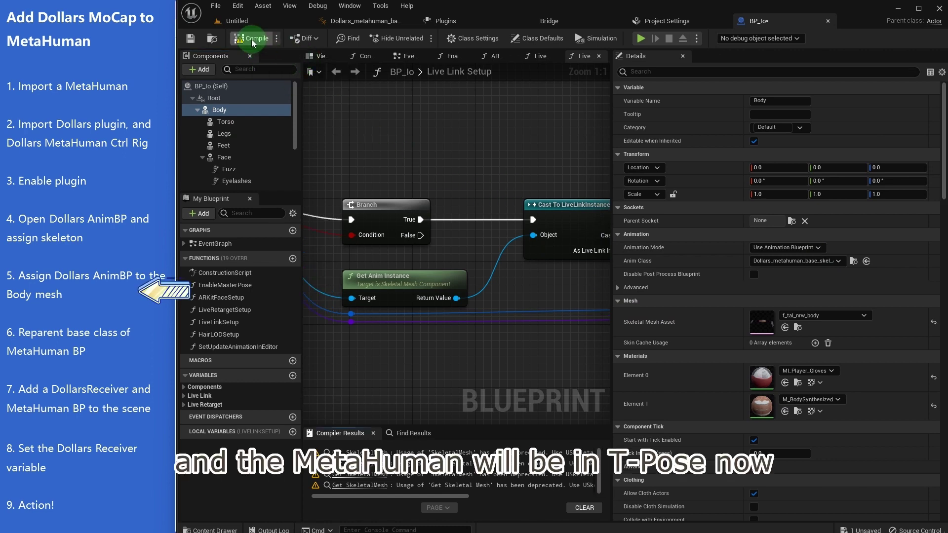
left_click(318, 55)
left_click(478, 39)
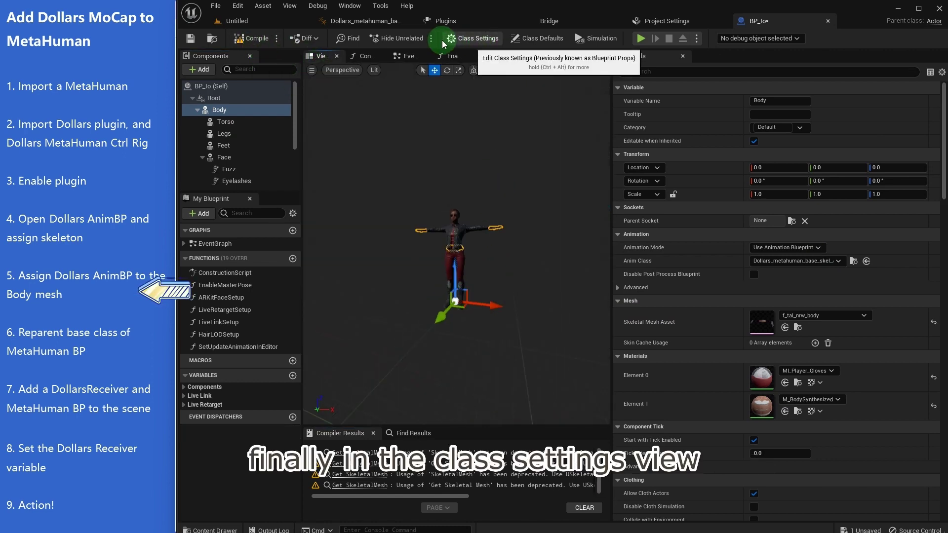
left_click(478, 39)
left_click(796, 106)
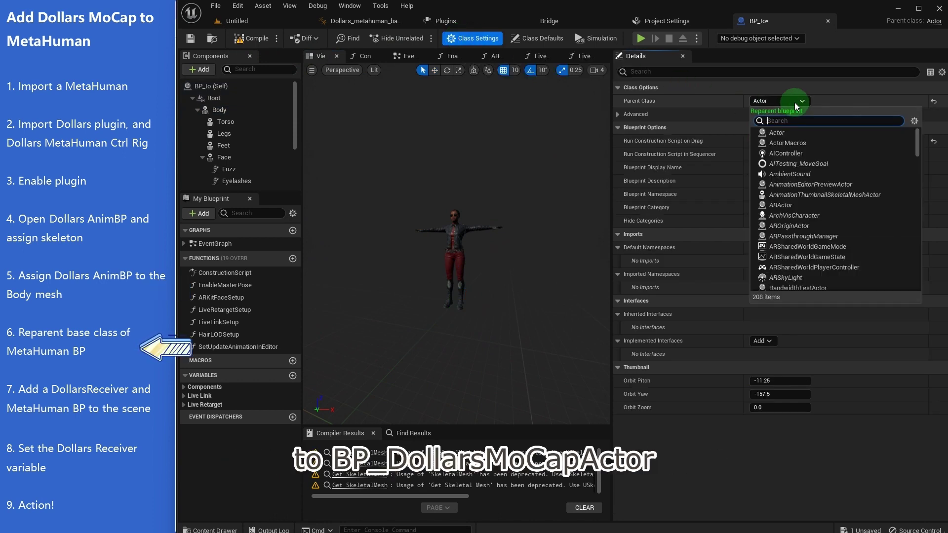
type("doll")
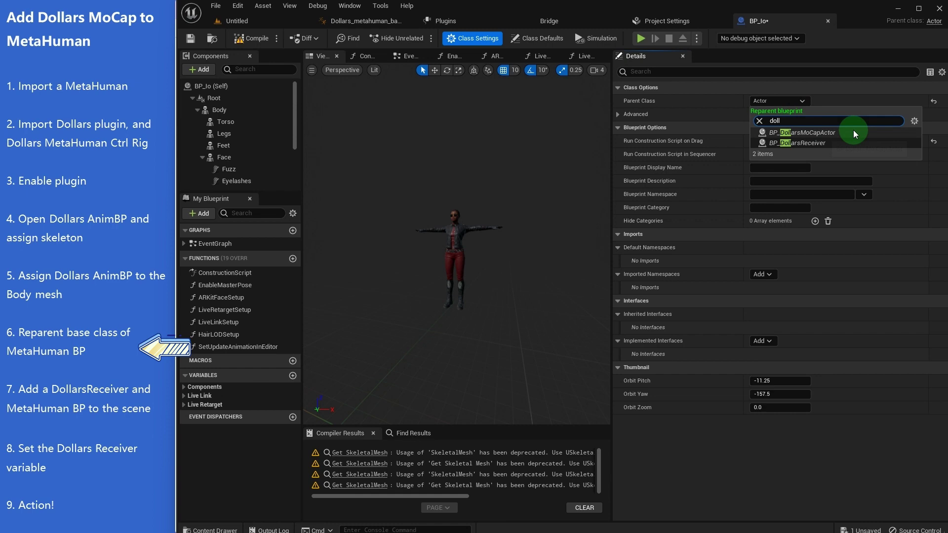
left_click(839, 133)
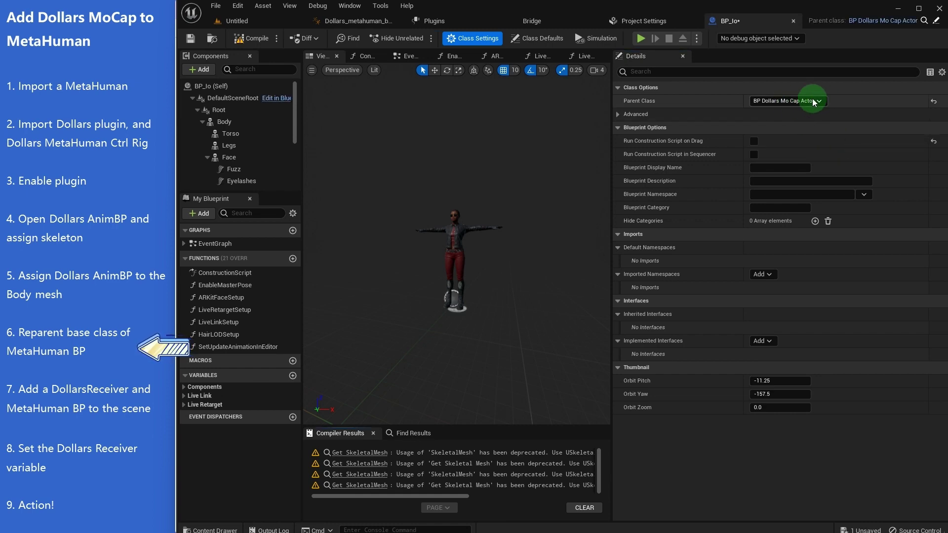
left_click(228, 21)
Create a new level from the Basic template
left_click(215, 6)
left_click(232, 32)
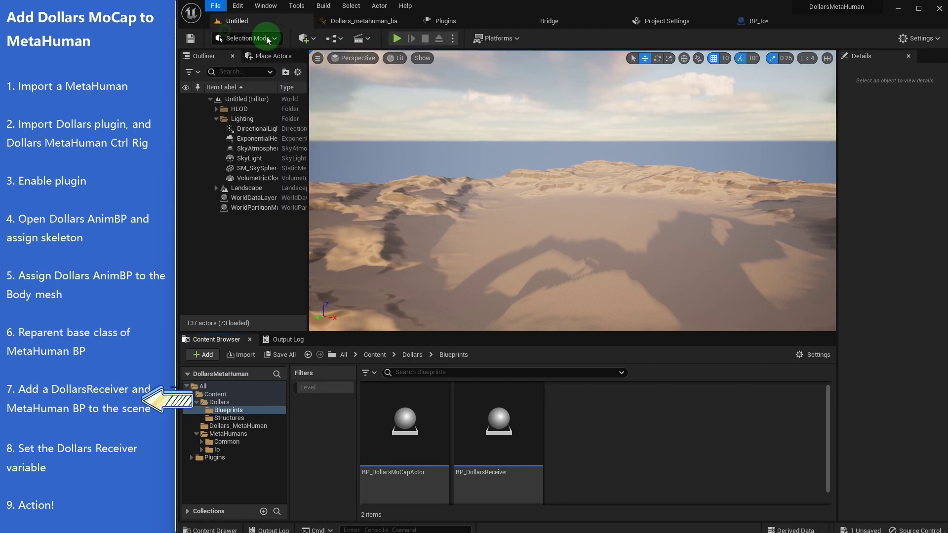
left_click(536, 355)
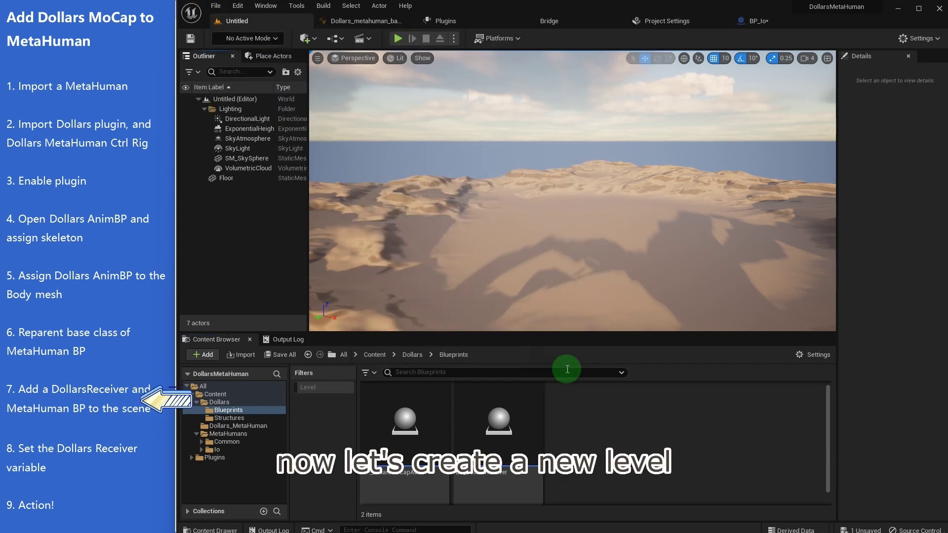
Place BP_DollarsReceiver and BP_Io in the level, resetting BP_Io's location to the origin
left_click_drag(521, 451, 470, 237)
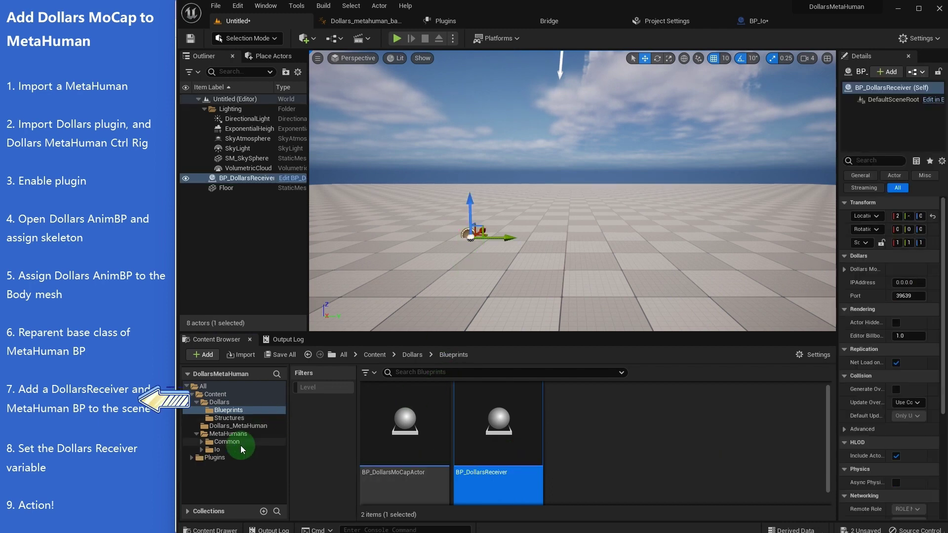
left_click(217, 450)
scroll(593, 469, "down", 3)
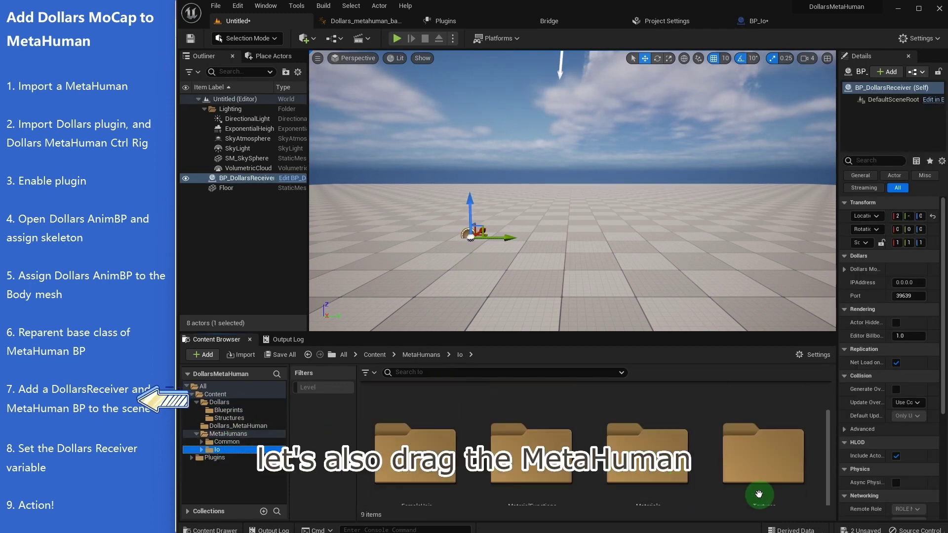
left_click_drag(530, 255, 586, 255)
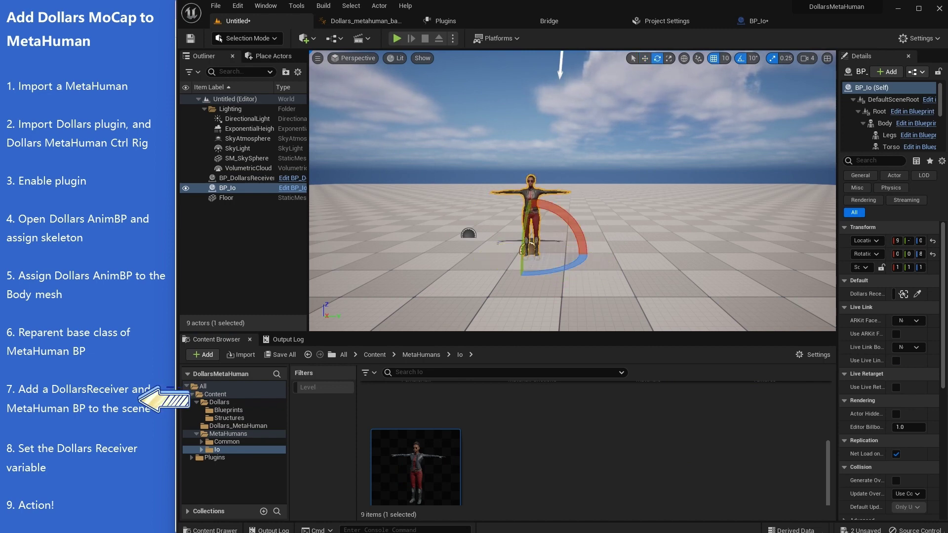
left_click(934, 242)
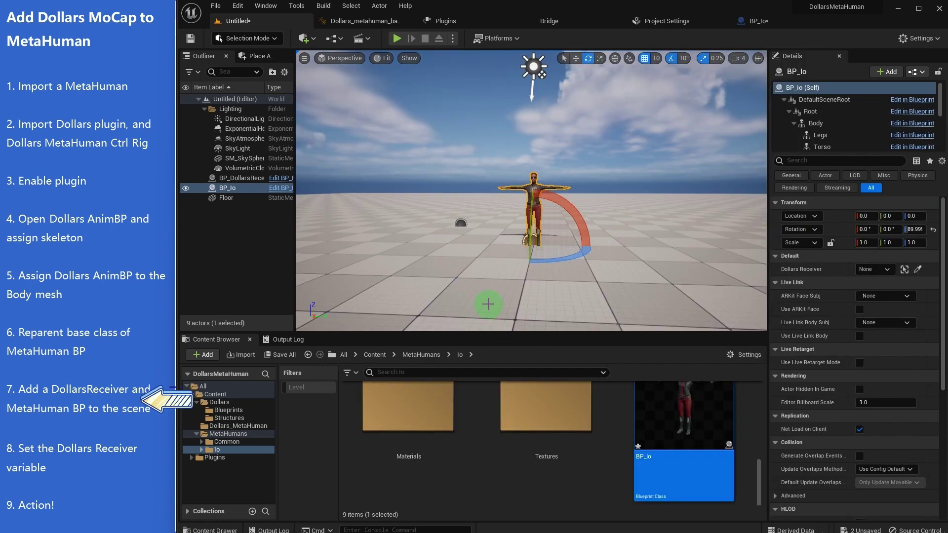
Point BP_Io's Dollars Receiver at BP_DollarsReceiver and save the level as Test
left_click(866, 269)
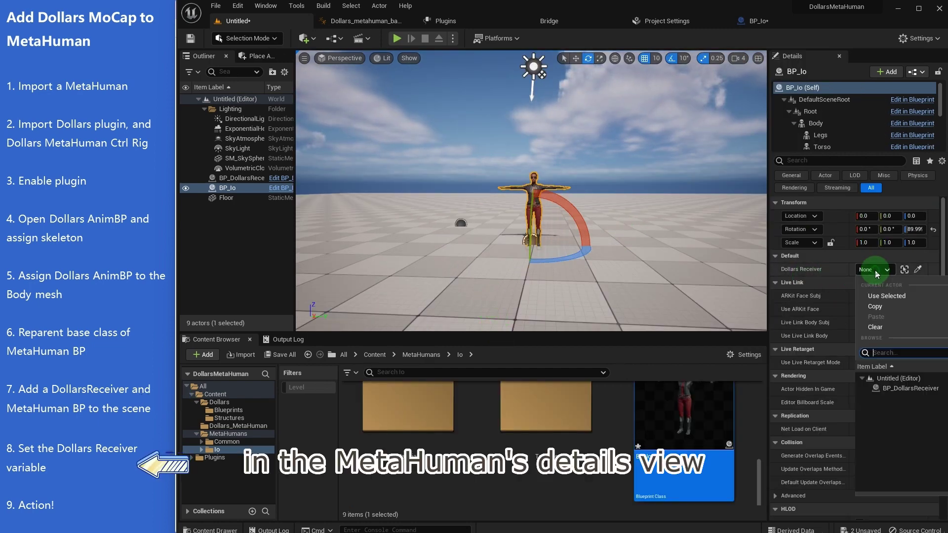
left_click(909, 387)
left_click(216, 6)
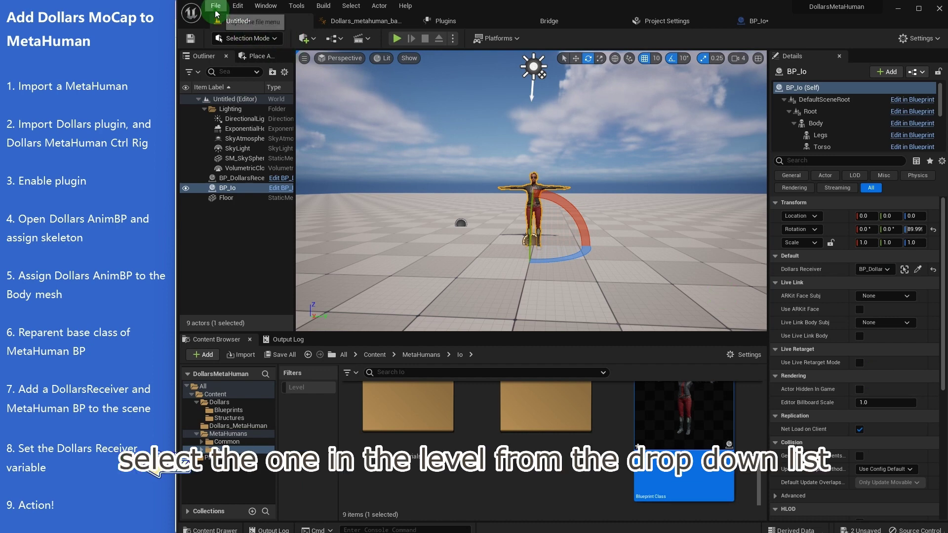
left_click(245, 74)
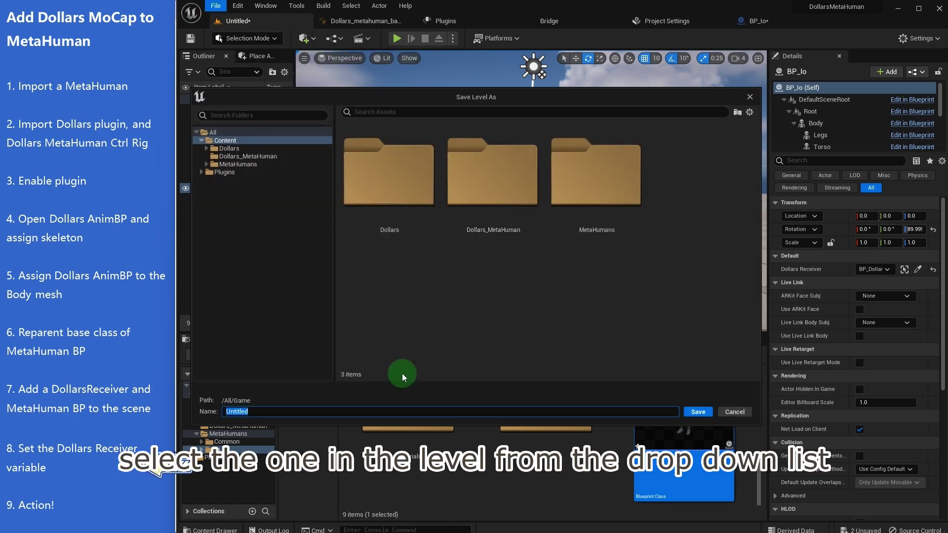
type("Ts")
type("st")
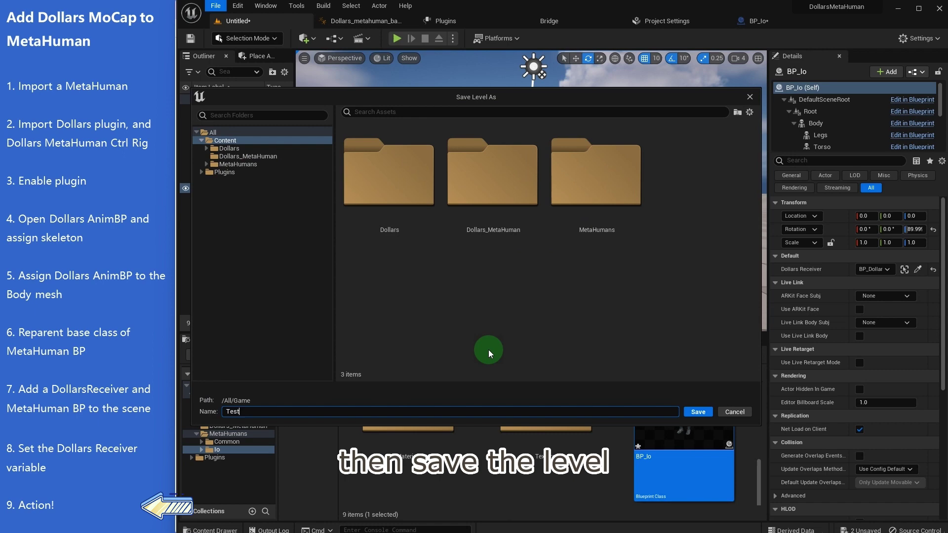
left_click(698, 414)
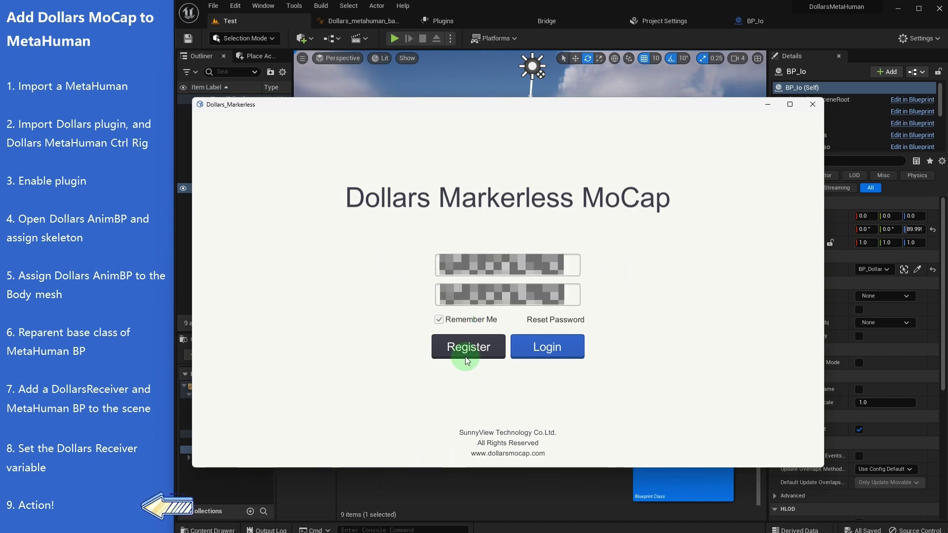
Log in to Dollars MoCap and review the camera and video source options, leaving them unchanged
left_click(565, 348)
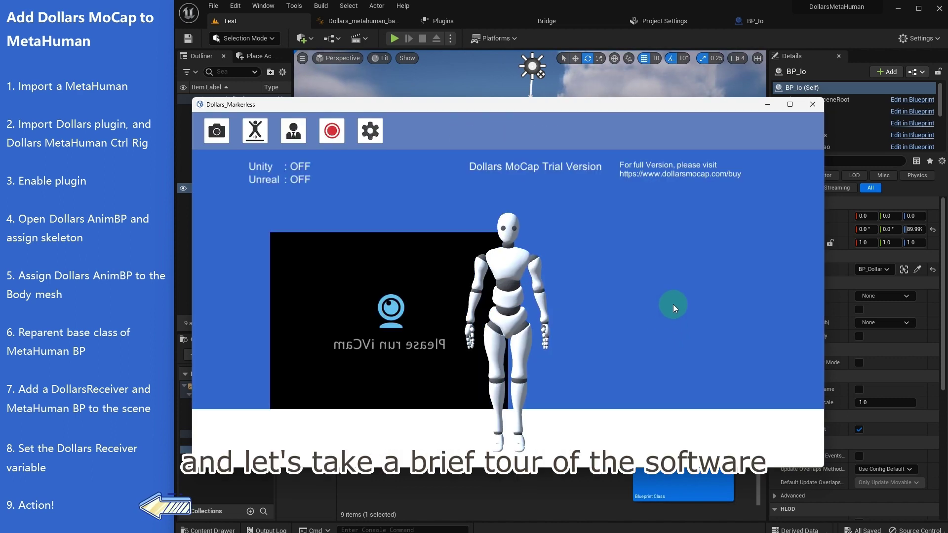
left_click(224, 133)
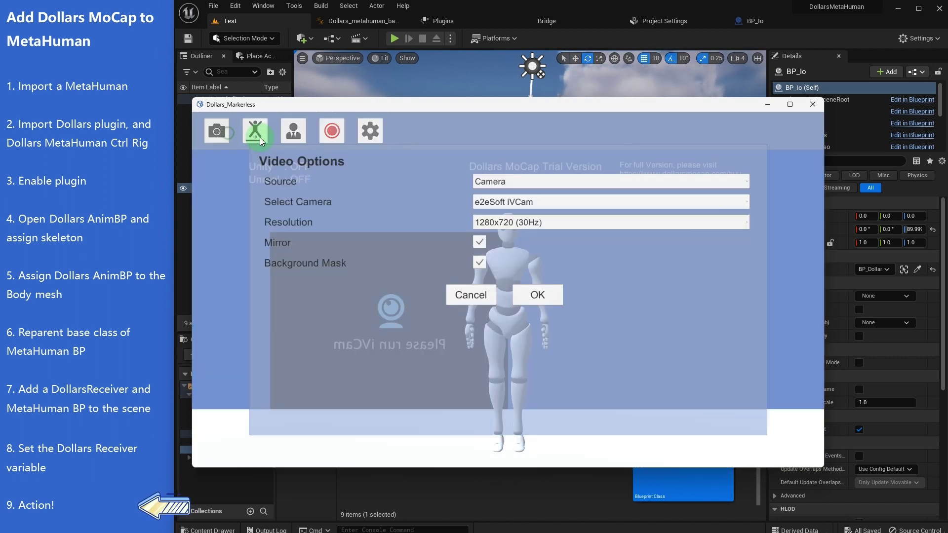
left_click(559, 202)
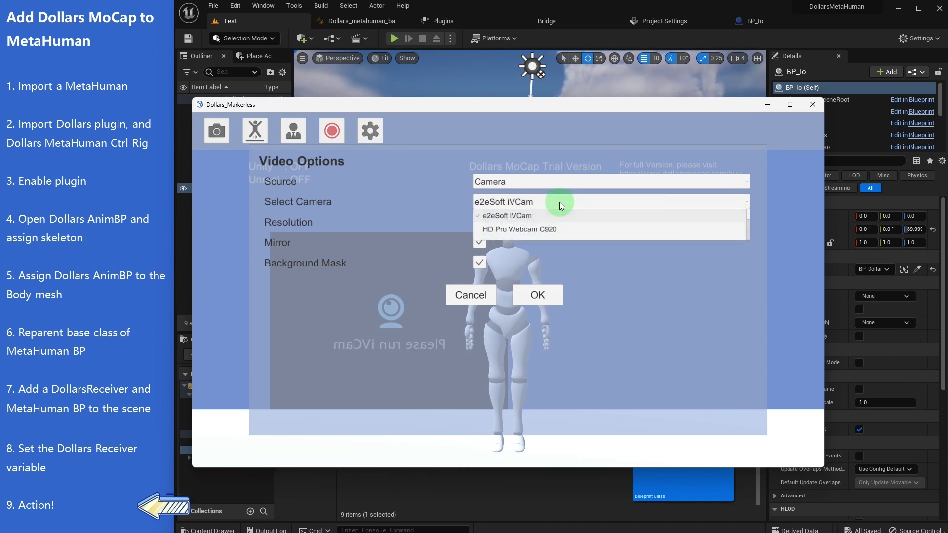
left_click(565, 208)
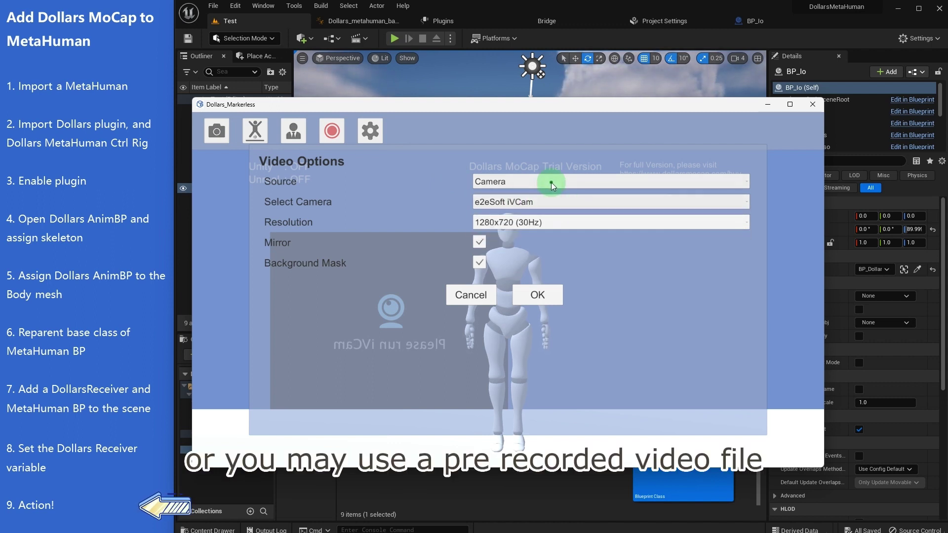
left_click(551, 182)
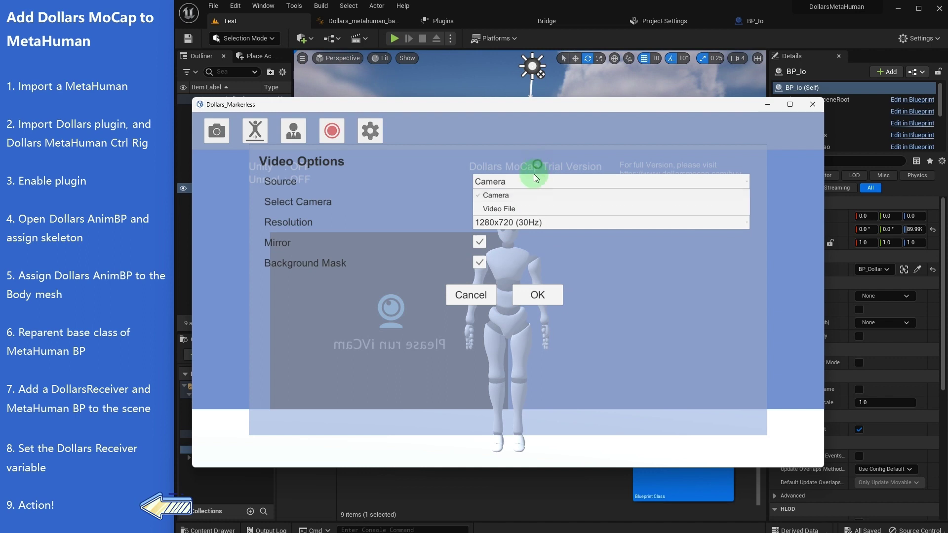
left_click(496, 195)
left_click(485, 298)
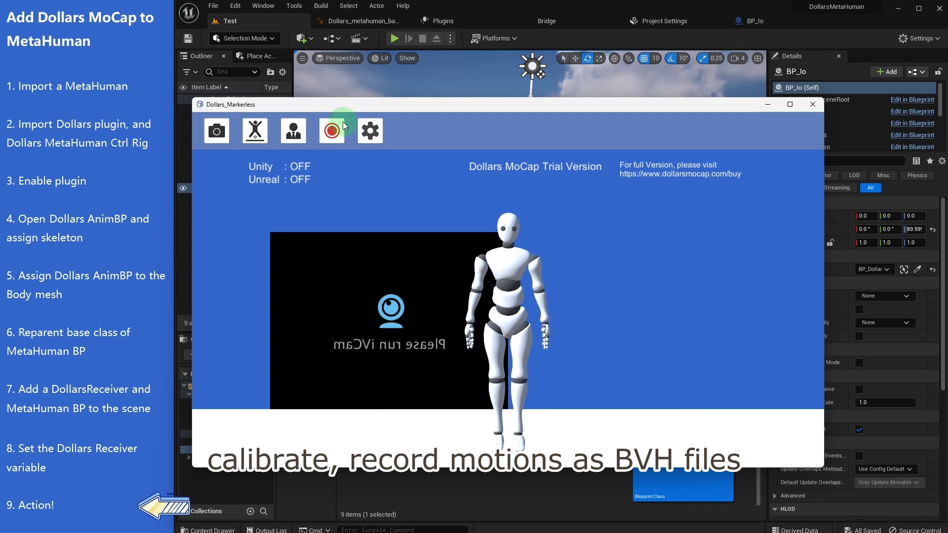
Set the HD Pro Webcam C920 as the video input camera
left_click(220, 134)
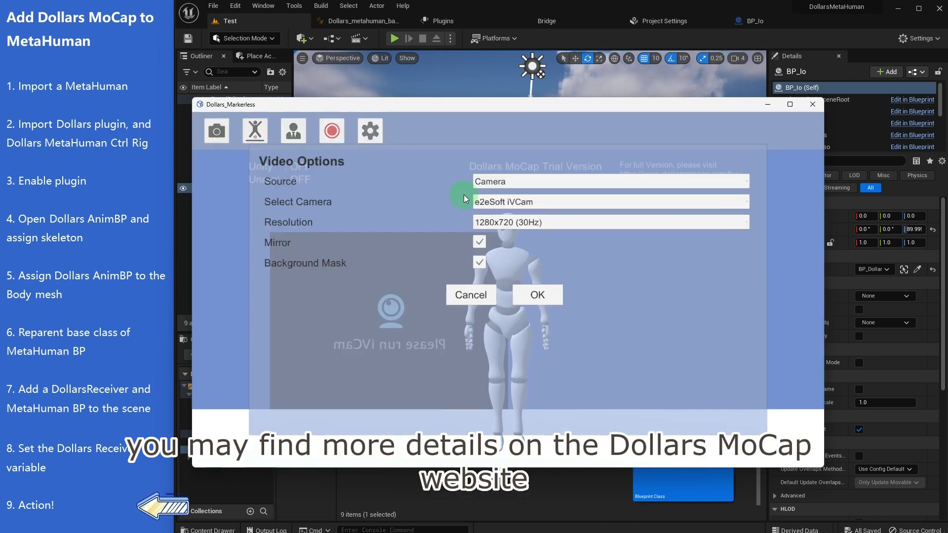
left_click(509, 205)
left_click(512, 232)
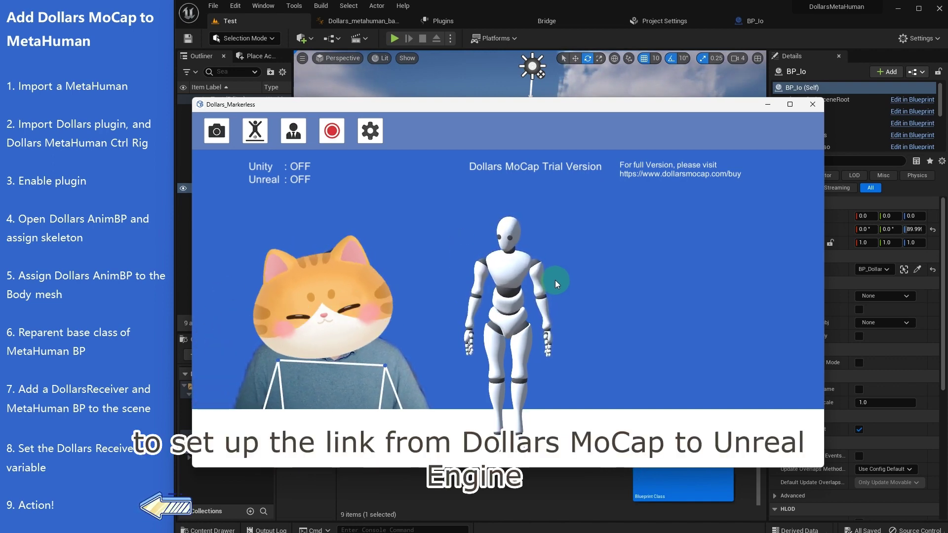
Enable UE Streaming in the Dollars MoCap options and confirm
left_click(374, 133)
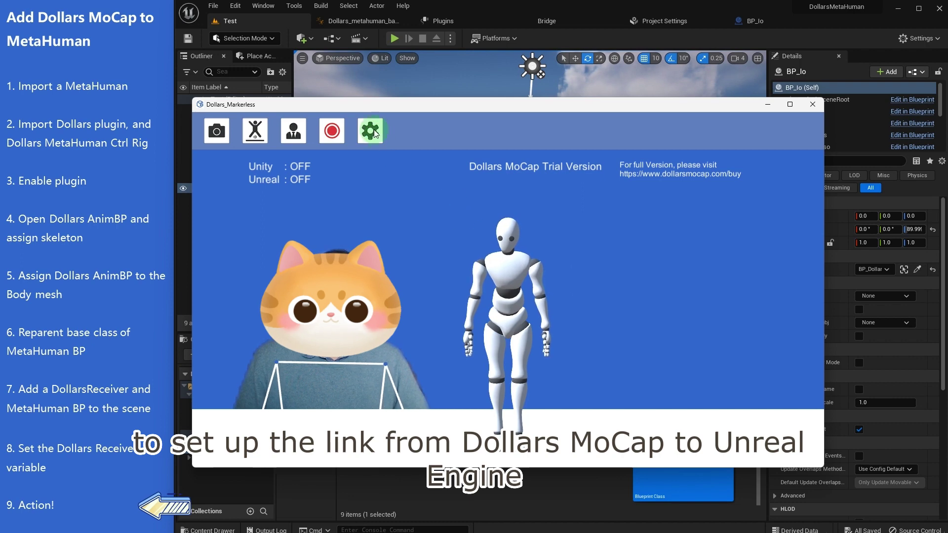
left_click(480, 201)
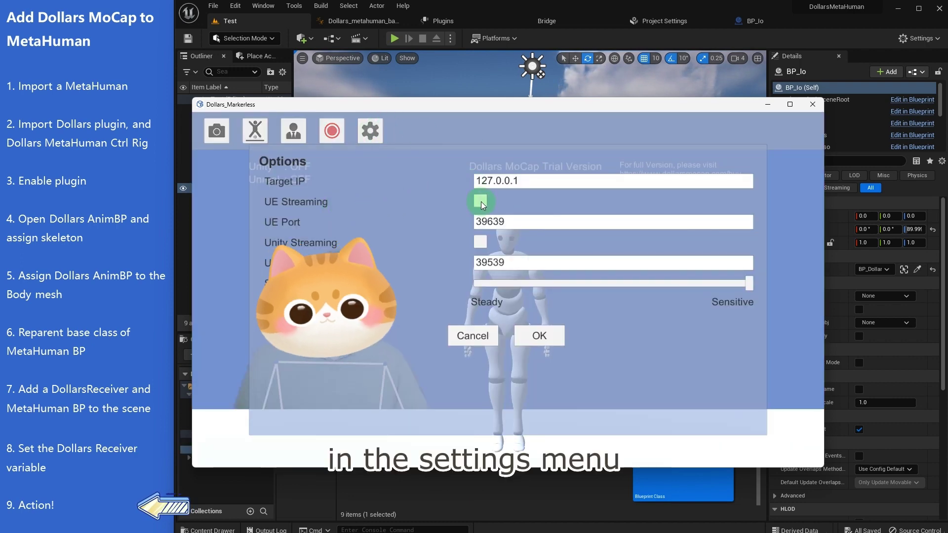
left_click(541, 337)
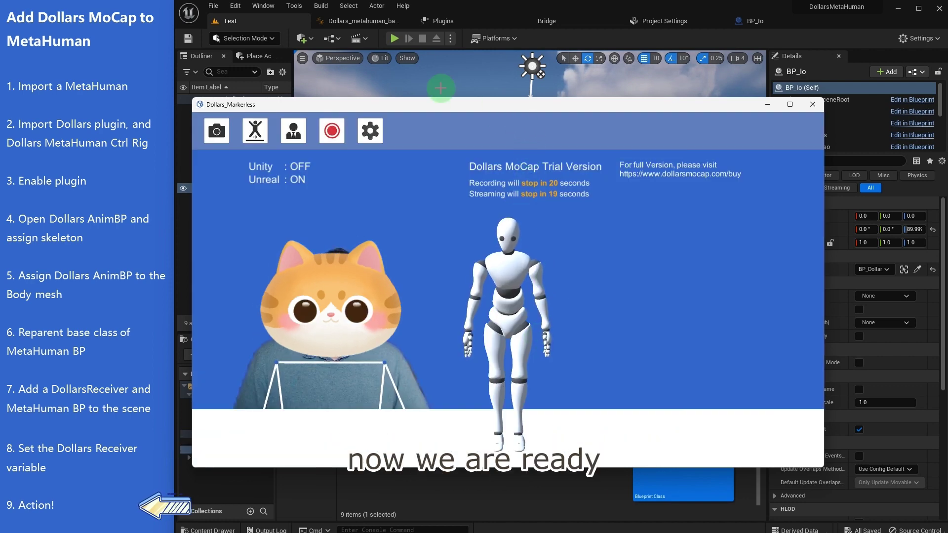
Play the level and bring the Dollars_Markerless tracking window forward to watch the live drive
left_click(394, 38)
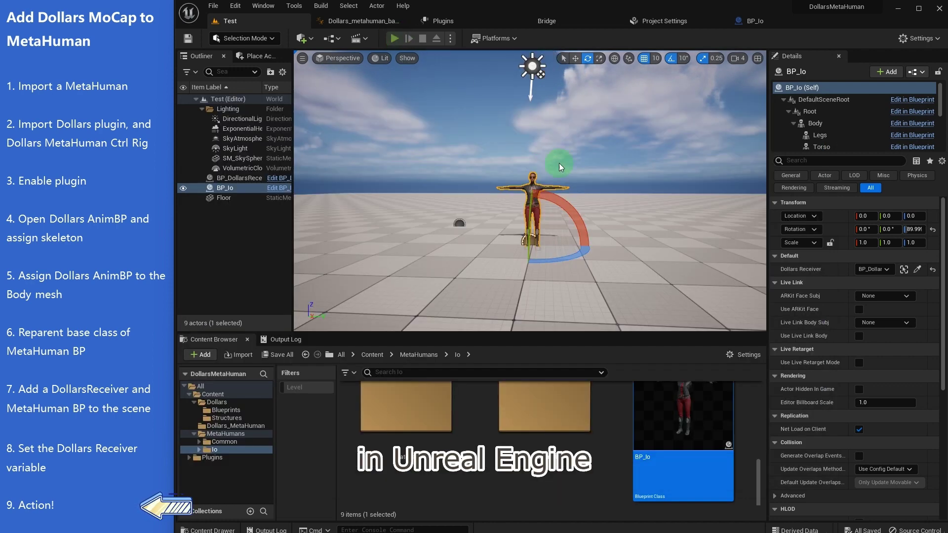
left_click(654, 275)
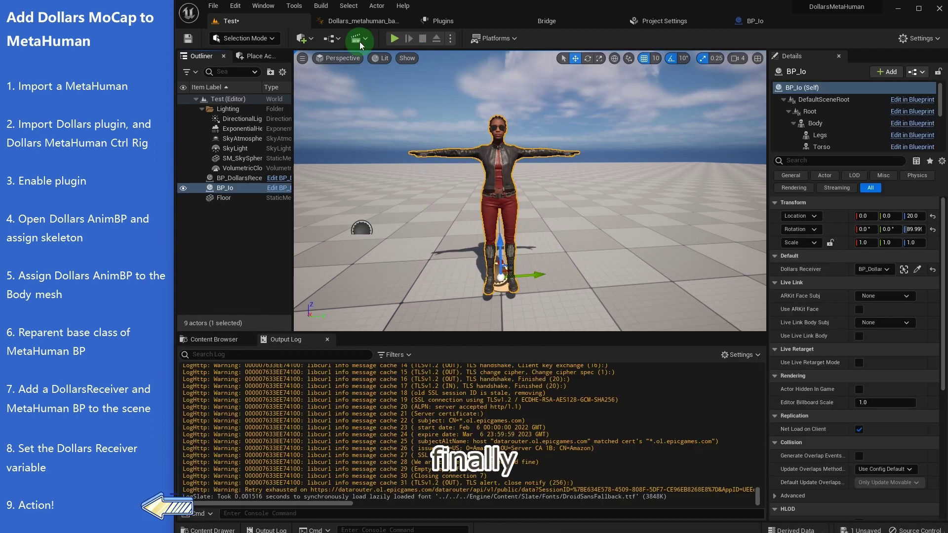
Open Take Recorder from Window > Cinematics and add actor BP_Io as a source
left_click(271, 7)
mouse_move(285, 34)
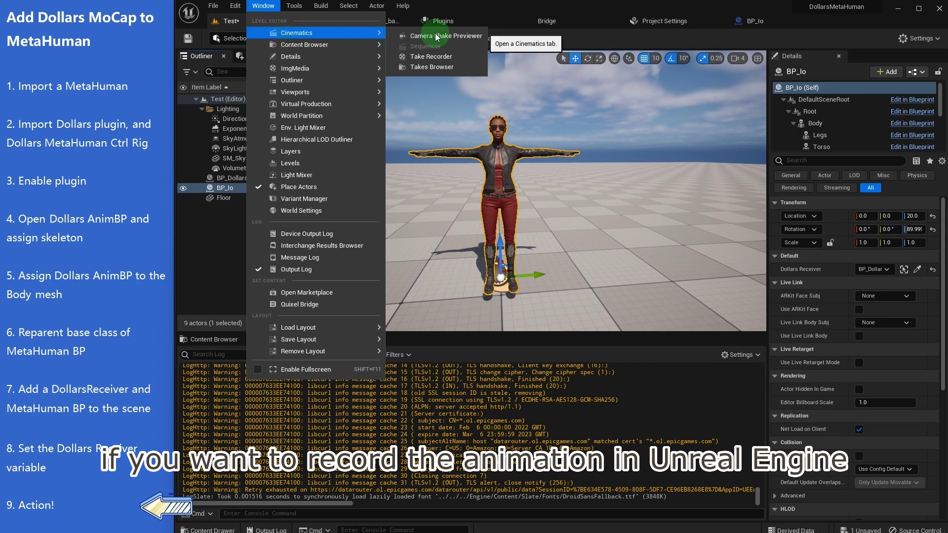
left_click(436, 55)
left_click(450, 339)
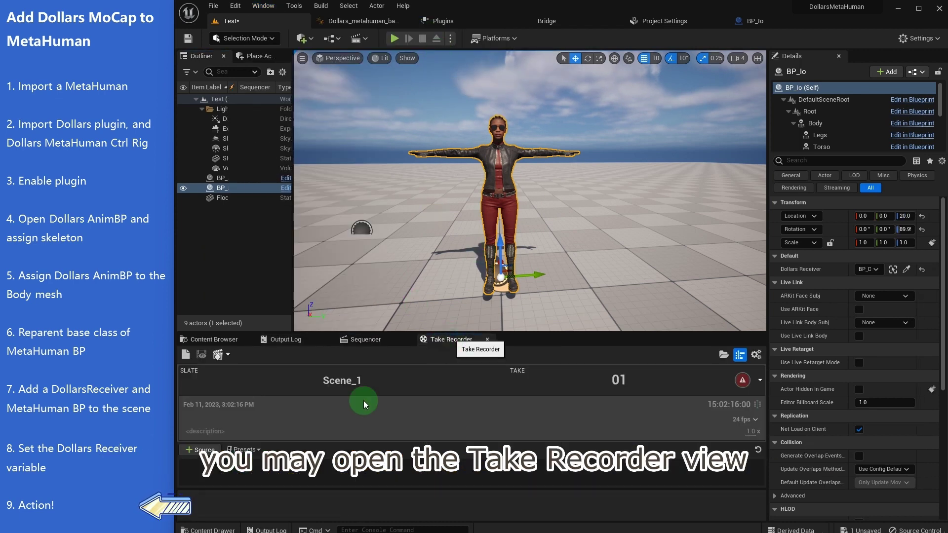
left_click(225, 450)
mouse_move(236, 471)
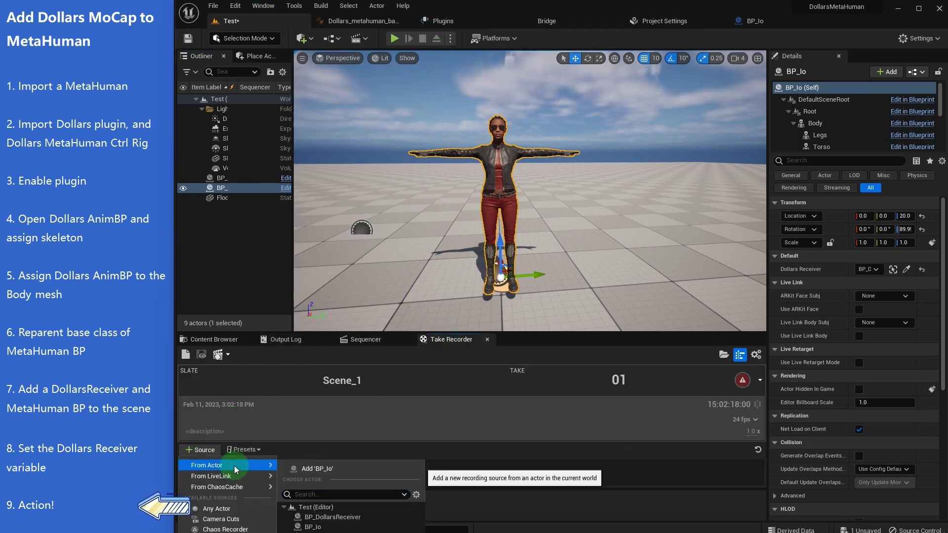
left_click(331, 470)
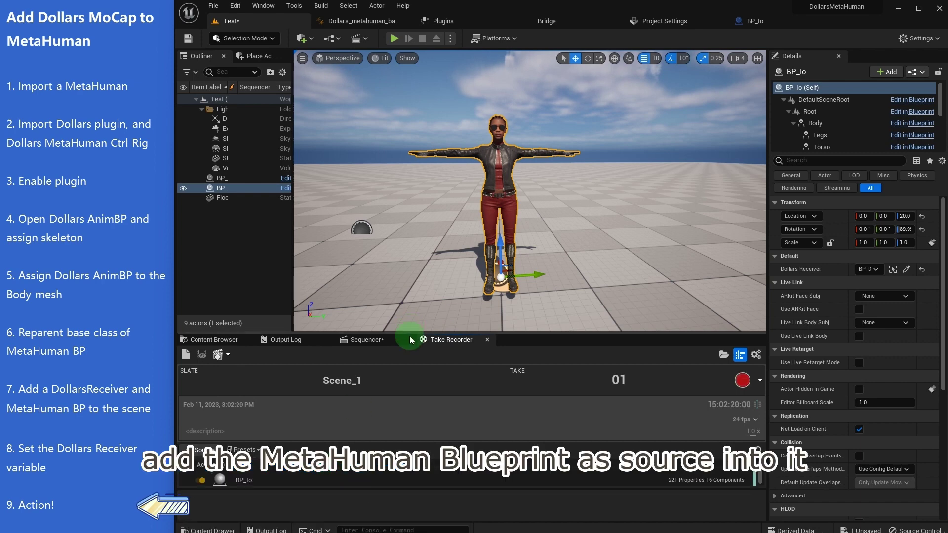
Play the level, record a take of BP_Io's live mocap, then stop
left_click_drag(408, 328, 492, 45)
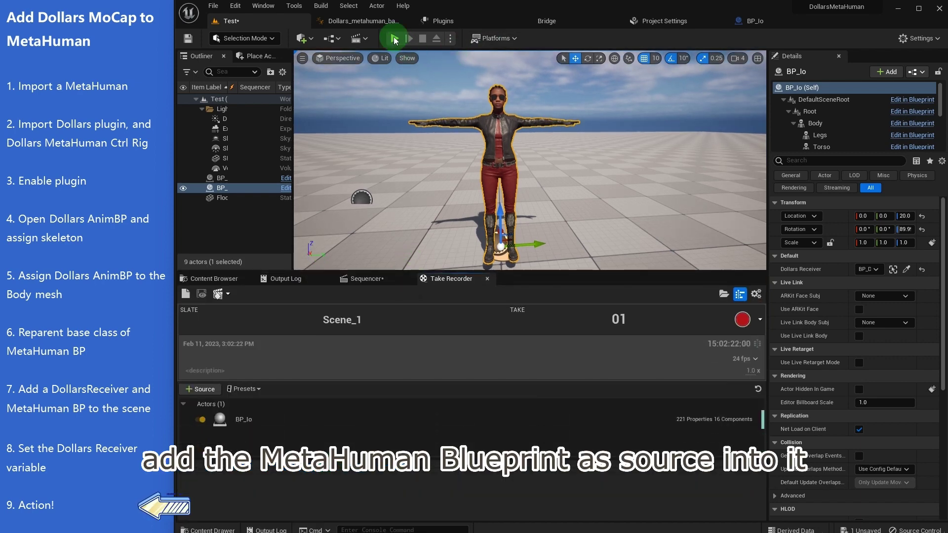
left_click(394, 40)
left_click(747, 324)
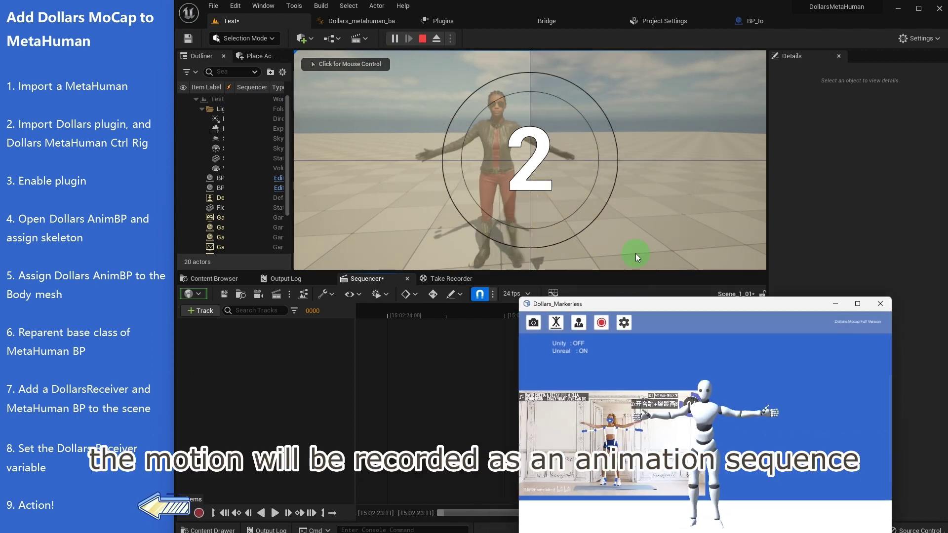
left_click(680, 324)
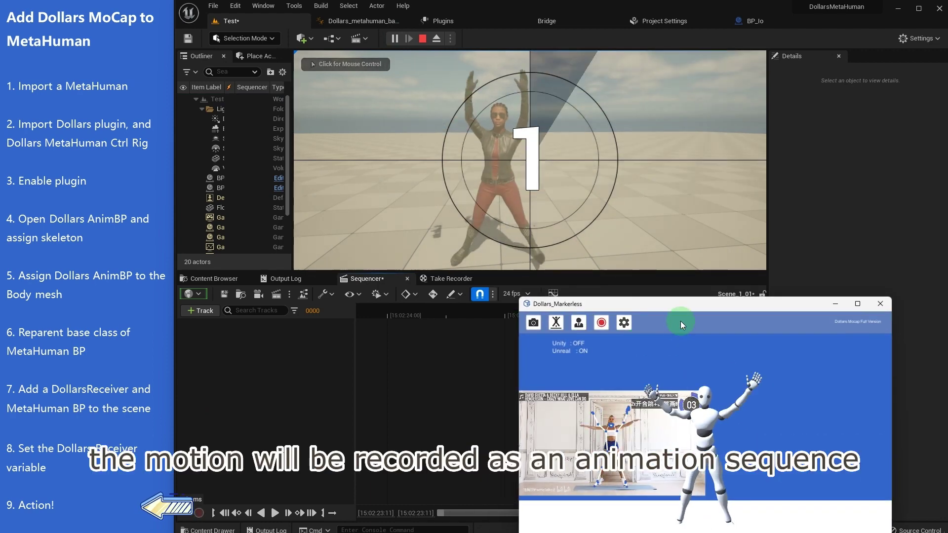
left_click_drag(715, 304, 744, 271)
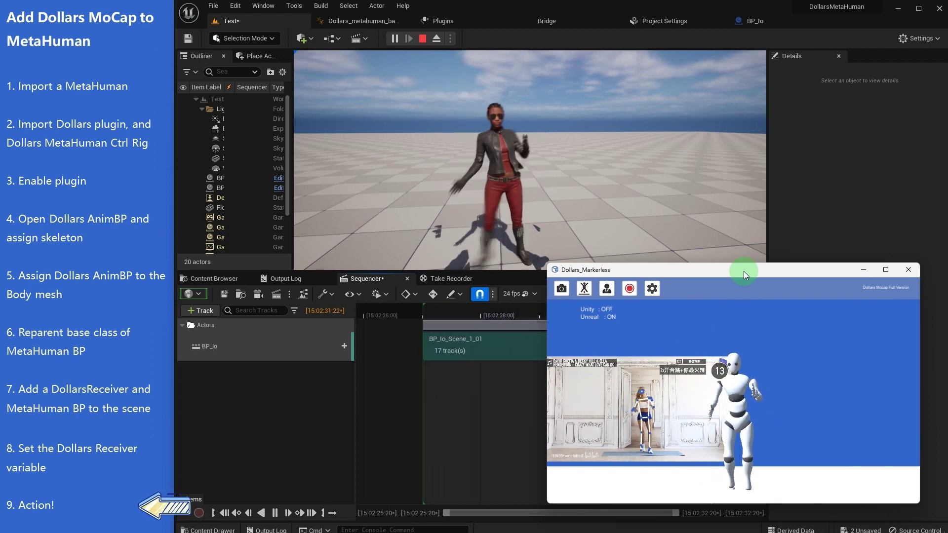
left_click(487, 172)
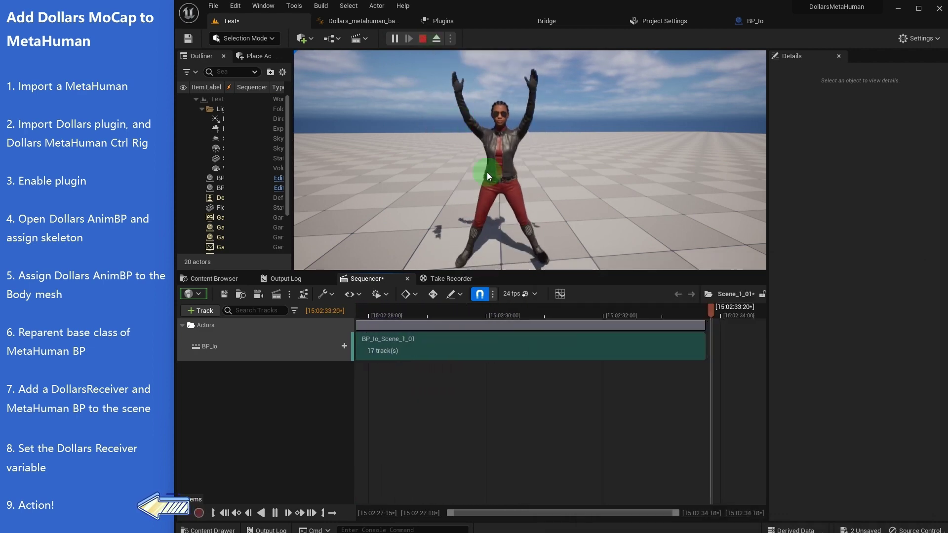
key("Escape")
Open the BP_Io_Scene_1_01 animation from Cinematics > Takes > 2023-02-11 > Scene_1_01_Subscenes > Animation
left_click(210, 278)
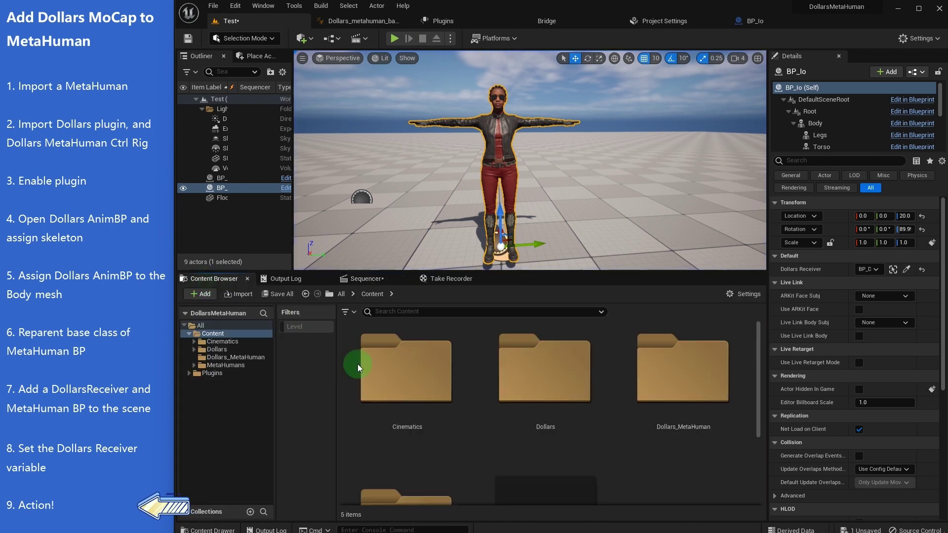
left_click(222, 341)
left_click(380, 381)
double_click(380, 382)
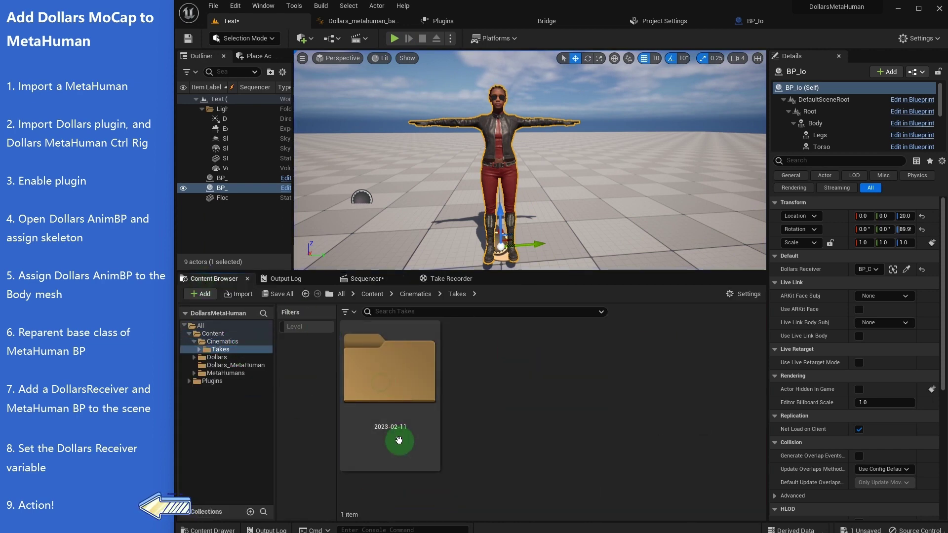
double_click(394, 438)
double_click(396, 453)
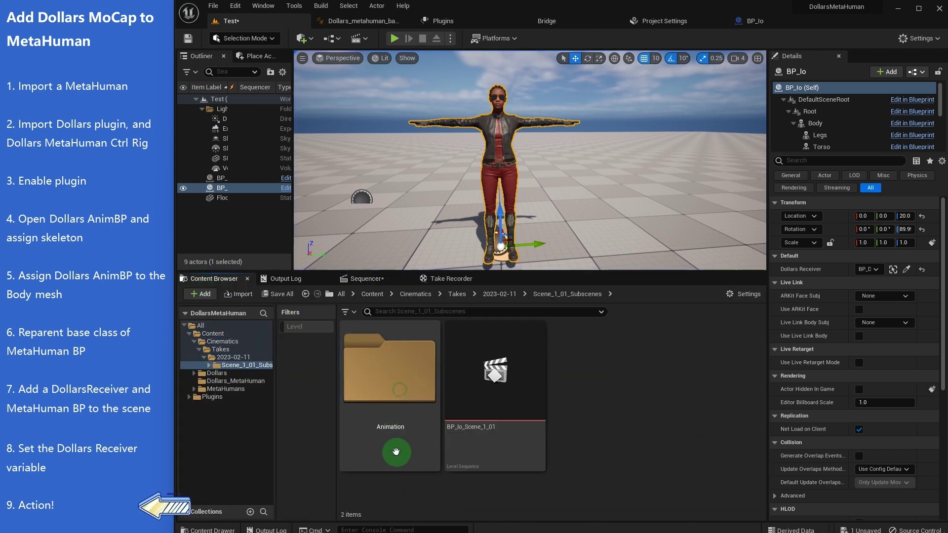
double_click(393, 407)
double_click(432, 401)
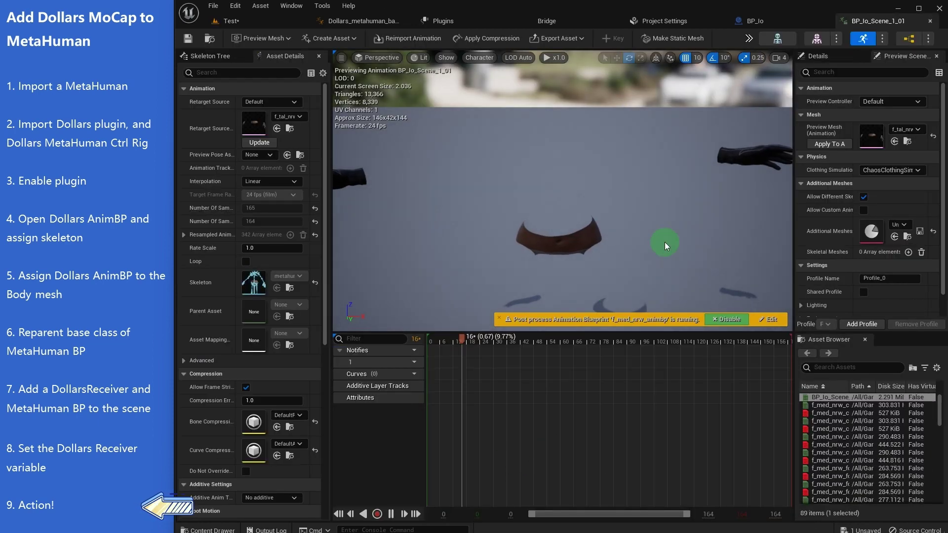
Change the Preview Mesh to the full-body MetaHuman mesh
left_click(907, 137)
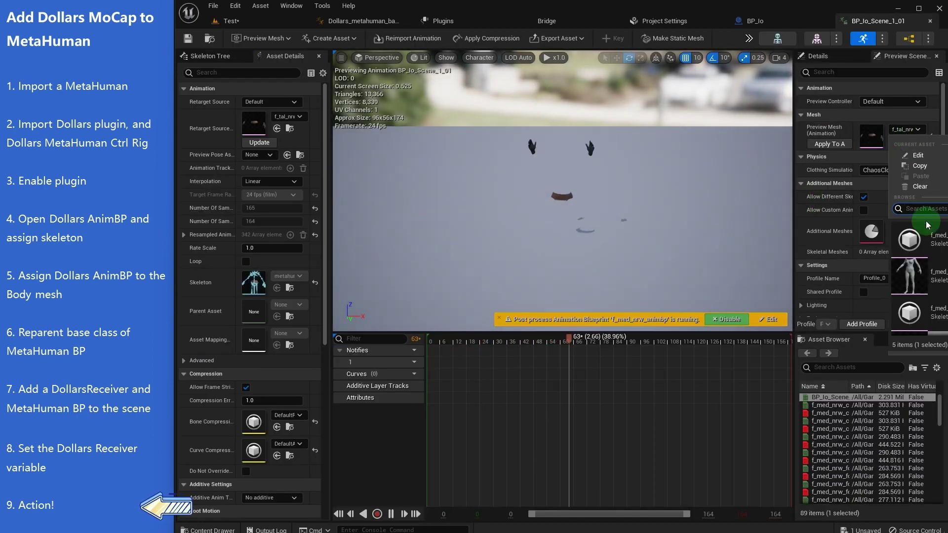
left_click(923, 220)
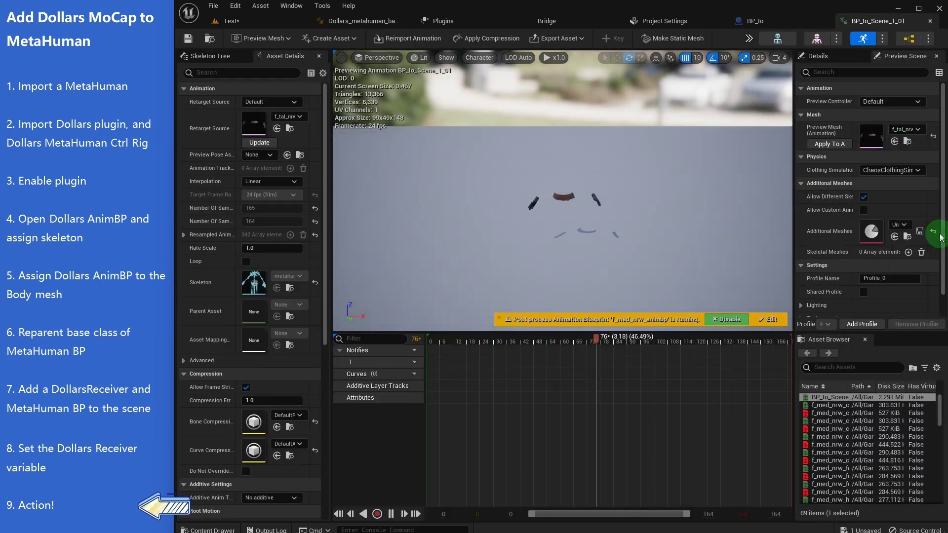
left_click(913, 133)
left_click(906, 278)
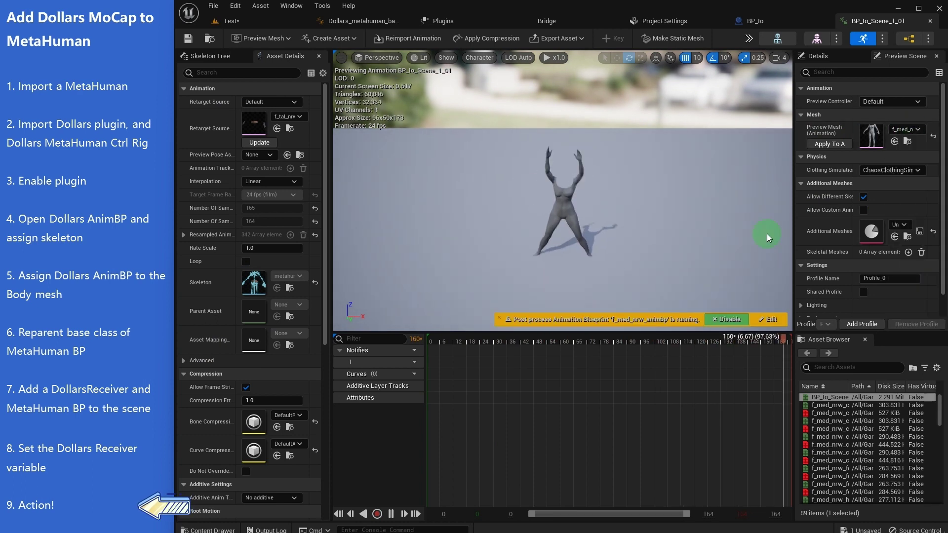